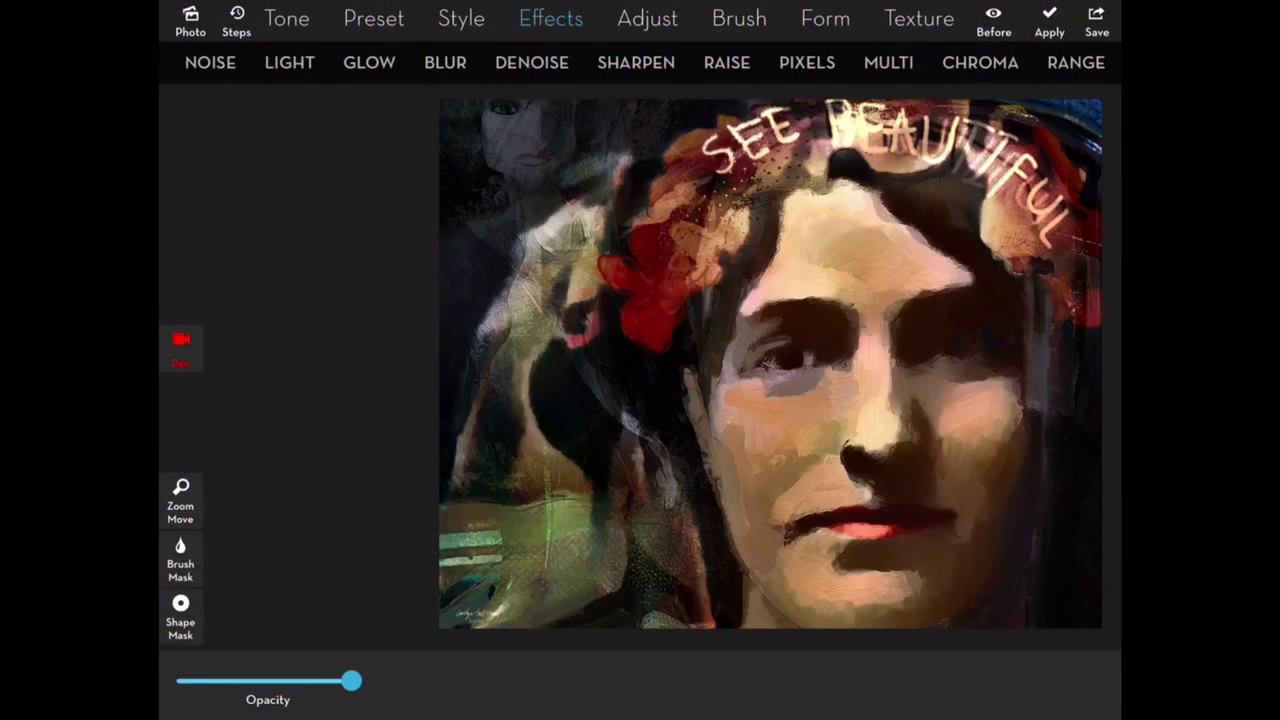
- Open the Steps history and preview steps 72, 21 (OPEN sign), 26, 31 and 38
{"action": "left_click", "coordinate": [236, 20]}
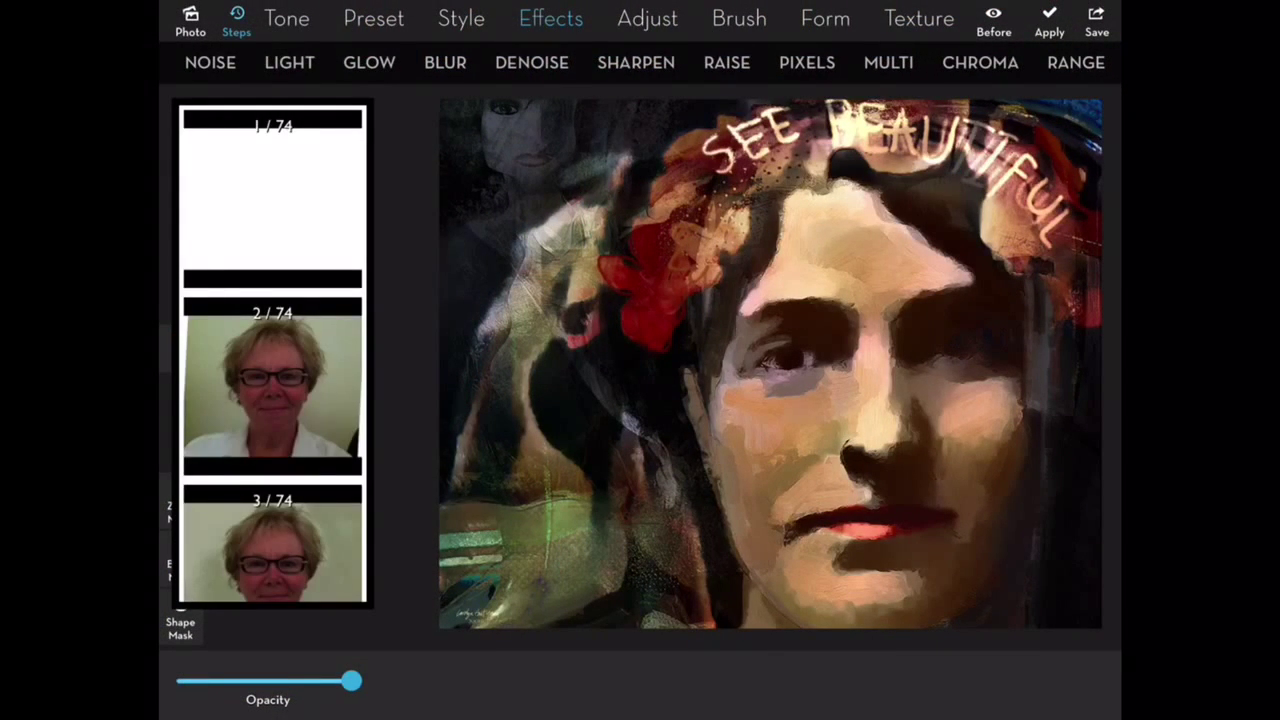
{"action": "scroll", "coordinate": [272, 400], "scroll_direction": "down", "scroll_amount": 3}
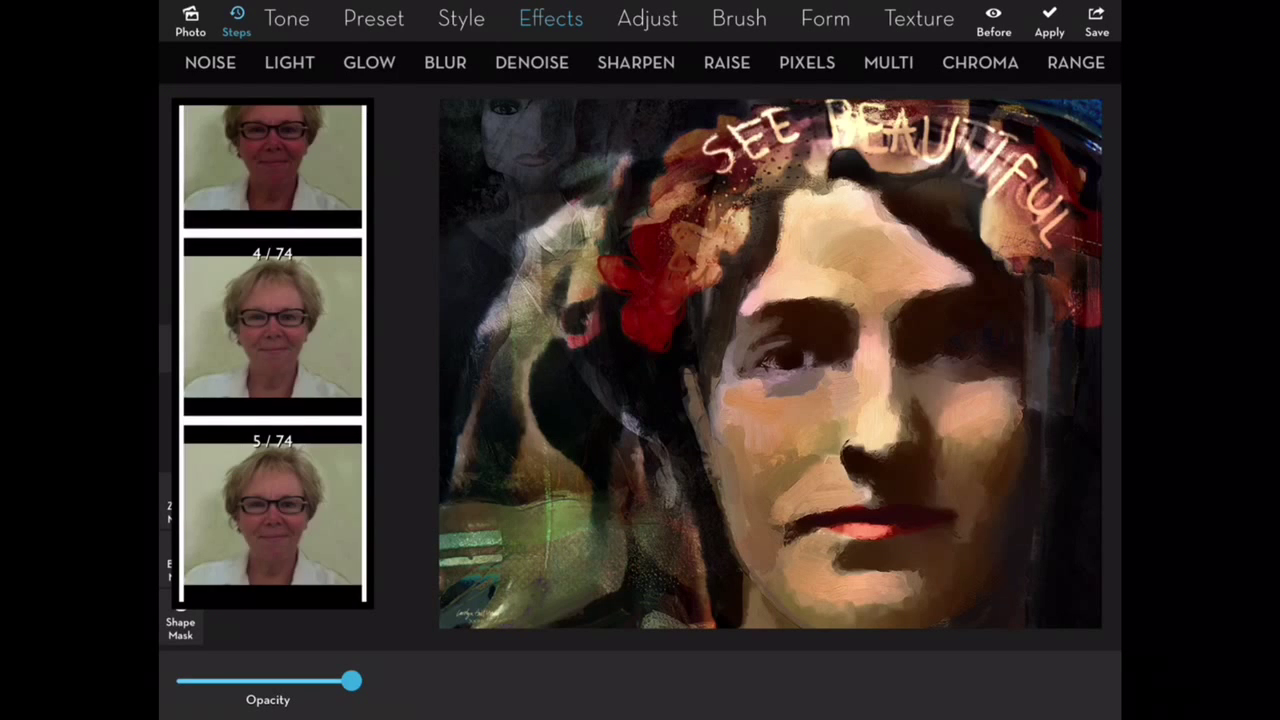
{"action": "scroll", "coordinate": [272, 400], "scroll_direction": "down", "scroll_amount": 3}
{"action": "scroll", "coordinate": [272, 400], "scroll_direction": "down", "scroll_amount": 2}
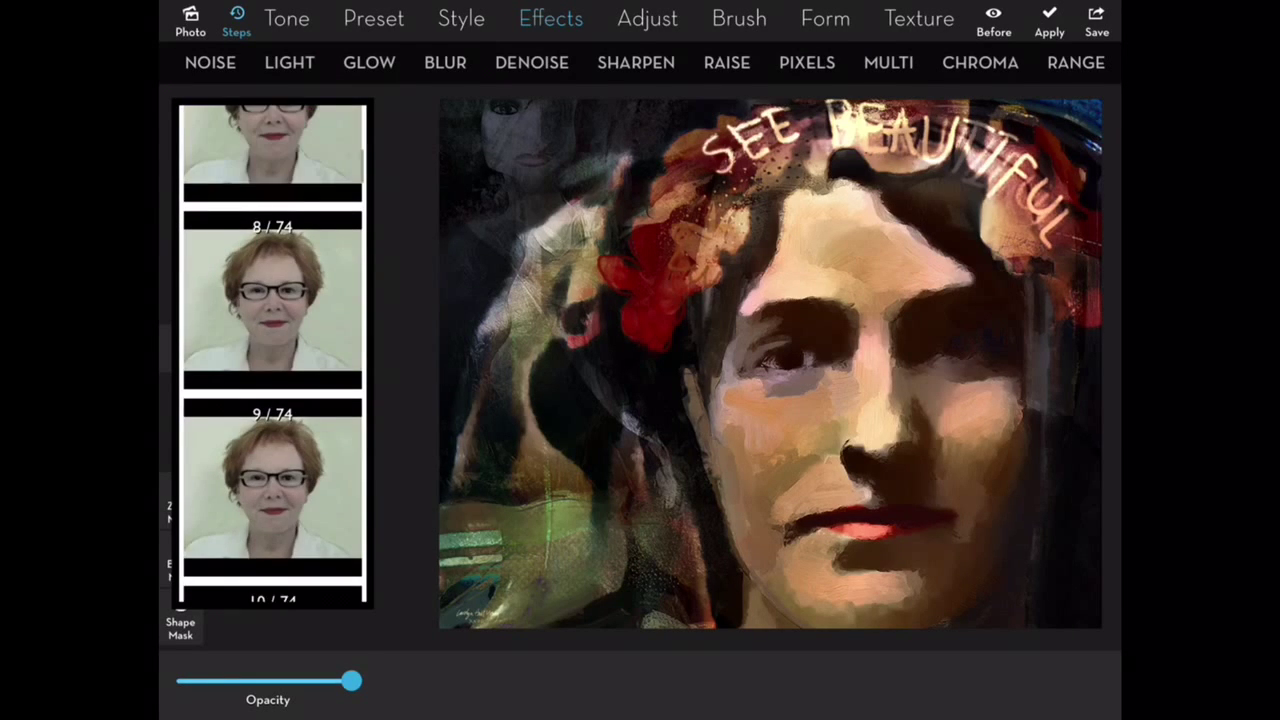
{"action": "scroll", "coordinate": [272, 400], "scroll_direction": "down", "scroll_amount": 3}
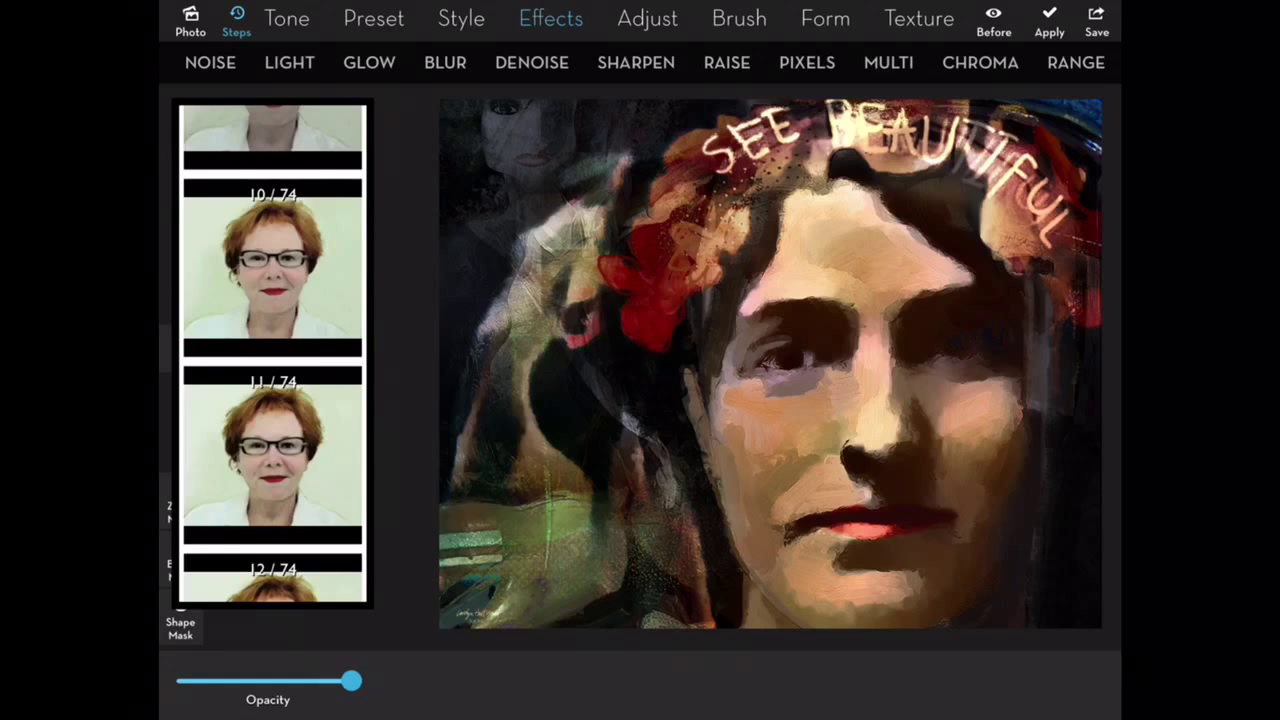
{"action": "scroll", "coordinate": [272, 400], "scroll_direction": "down", "scroll_amount": 3}
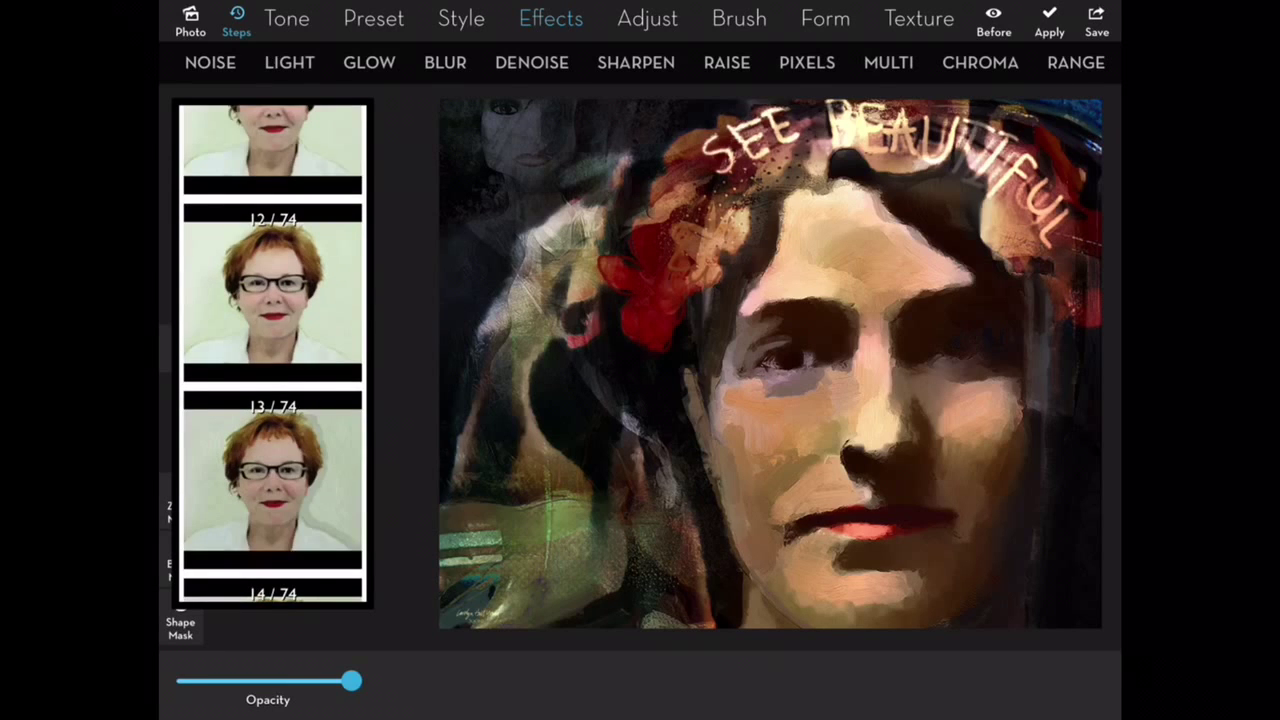
{"action": "scroll", "coordinate": [272, 400], "scroll_direction": "down", "scroll_amount": 3}
{"action": "scroll", "coordinate": [272, 400], "scroll_direction": "down", "scroll_amount": 2}
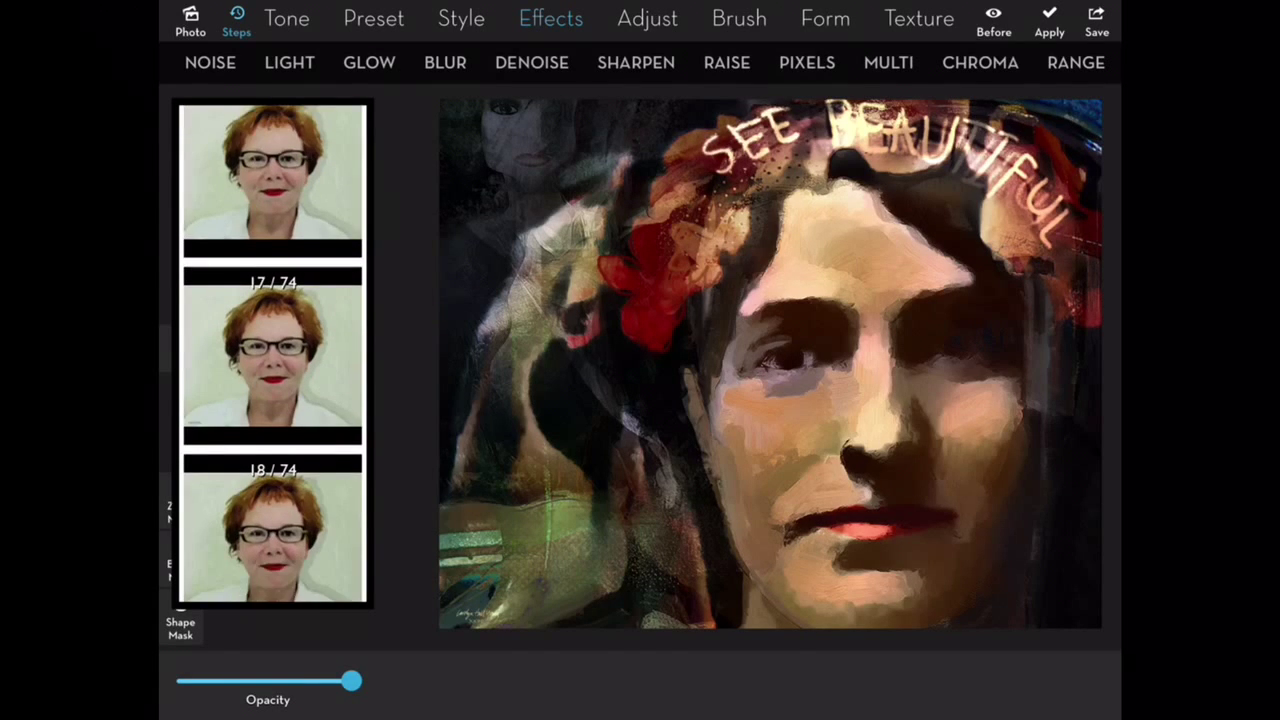
{"action": "scroll", "coordinate": [272, 400], "scroll_direction": "down", "scroll_amount": 2}
{"action": "scroll", "coordinate": [272, 400], "scroll_direction": "down", "scroll_amount": 2}
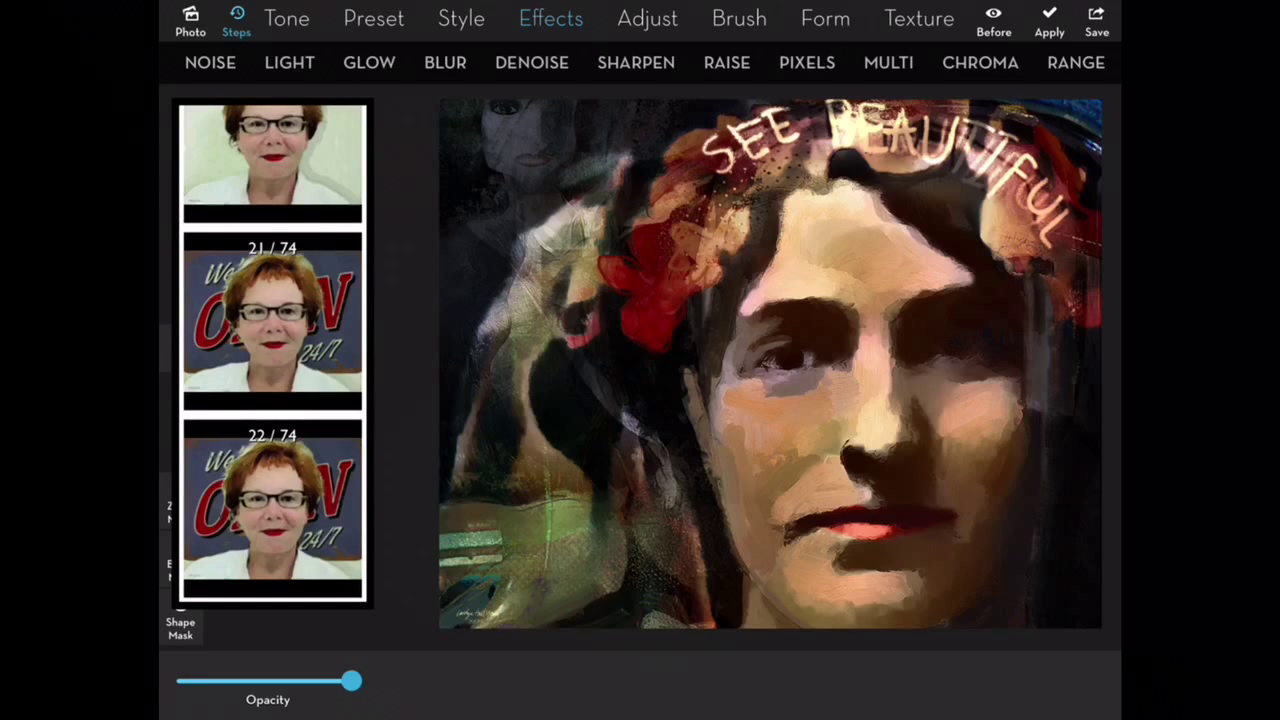
{"action": "scroll", "coordinate": [272, 400], "scroll_direction": "down", "scroll_amount": 2}
{"action": "scroll", "coordinate": [272, 400], "scroll_direction": "down", "scroll_amount": 2}
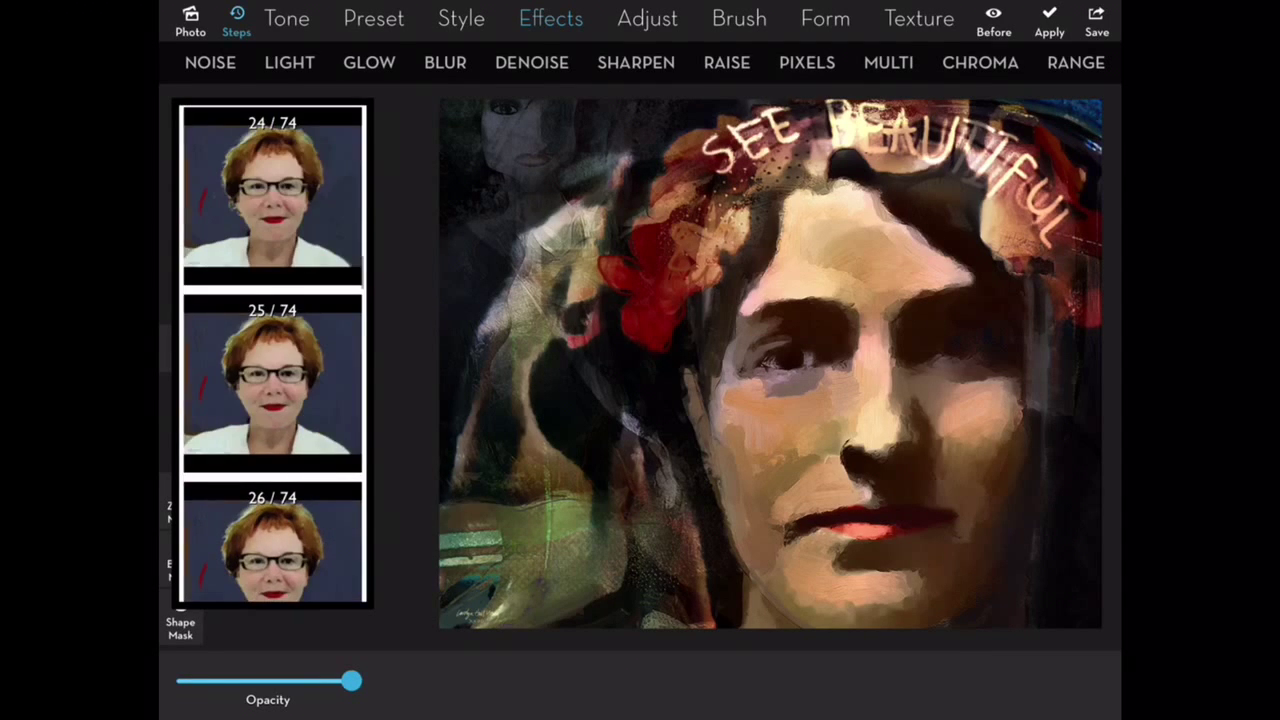
{"action": "scroll", "coordinate": [272, 400], "scroll_direction": "down", "scroll_amount": 1}
{"action": "scroll", "coordinate": [272, 400], "scroll_direction": "down", "scroll_amount": 2}
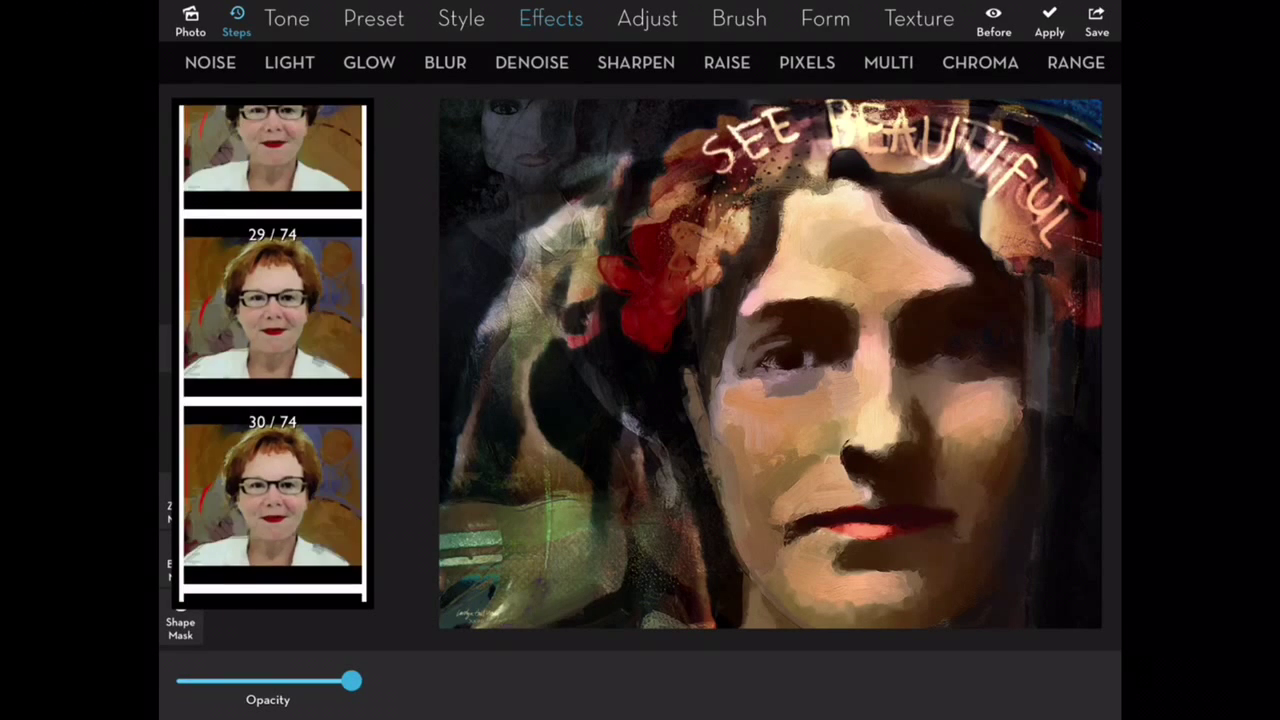
{"action": "scroll", "coordinate": [272, 400], "scroll_direction": "down", "scroll_amount": 2}
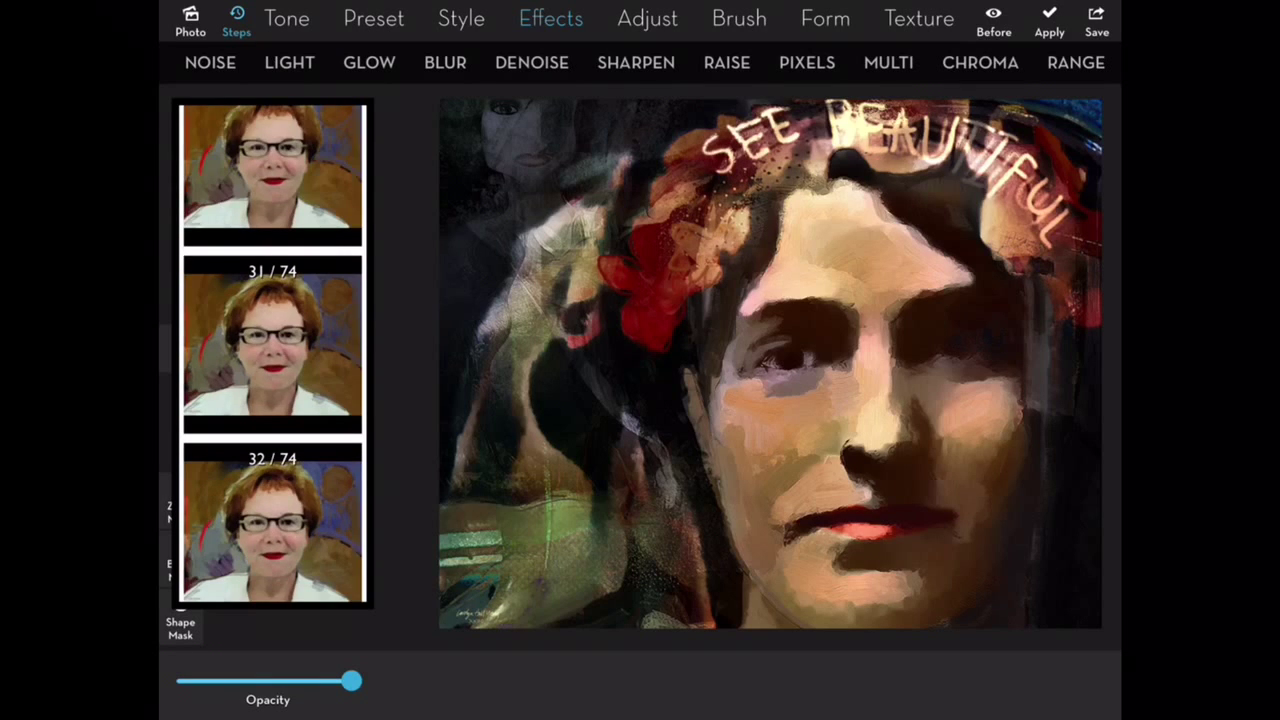
{"action": "scroll", "coordinate": [272, 400], "scroll_direction": "down", "scroll_amount": 2}
{"action": "scroll", "coordinate": [272, 400], "scroll_direction": "down", "scroll_amount": 2}
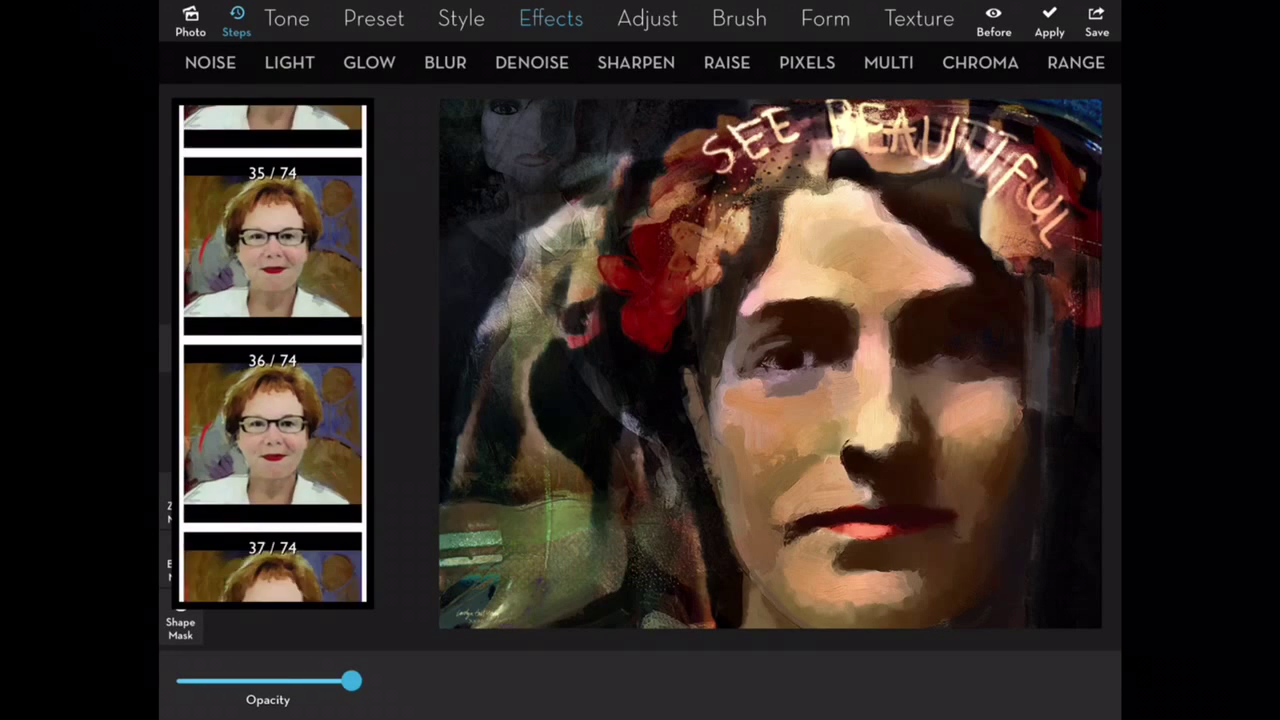
{"action": "scroll", "coordinate": [272, 400], "scroll_direction": "down", "scroll_amount": 2}
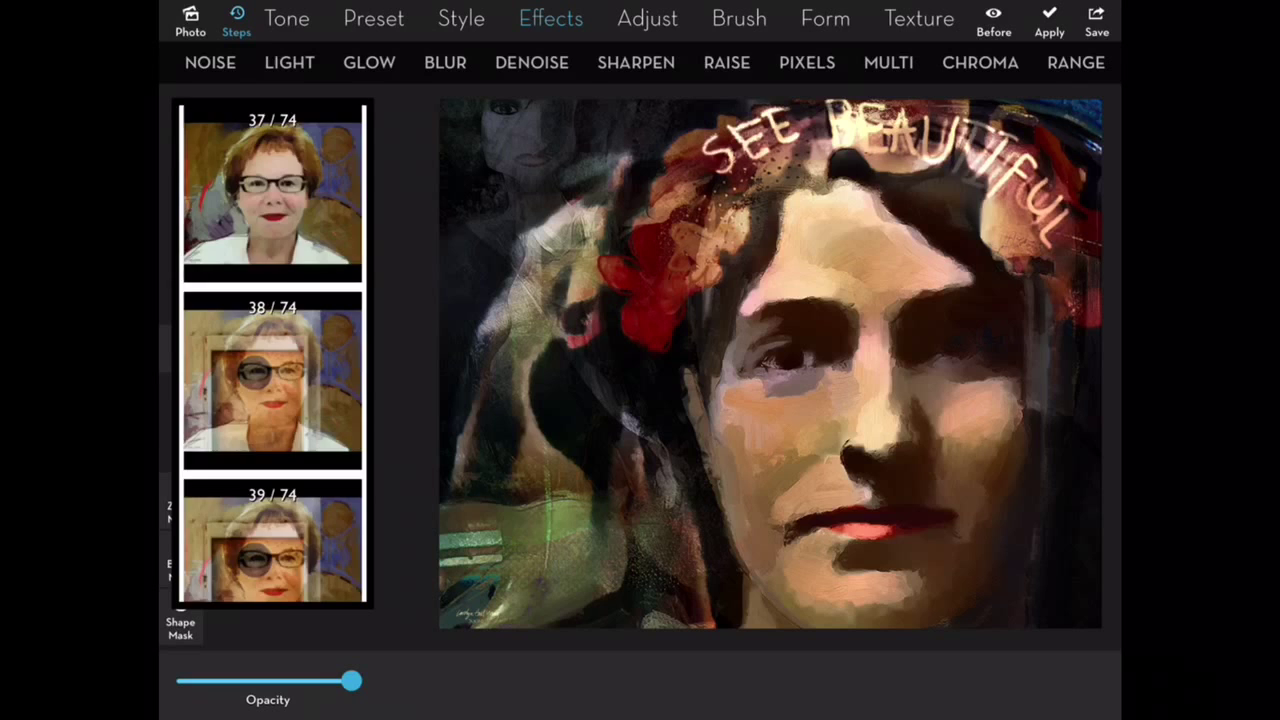
{"action": "scroll", "coordinate": [272, 400], "scroll_direction": "down", "scroll_amount": 2}
{"action": "scroll", "coordinate": [272, 400], "scroll_direction": "down", "scroll_amount": 2}
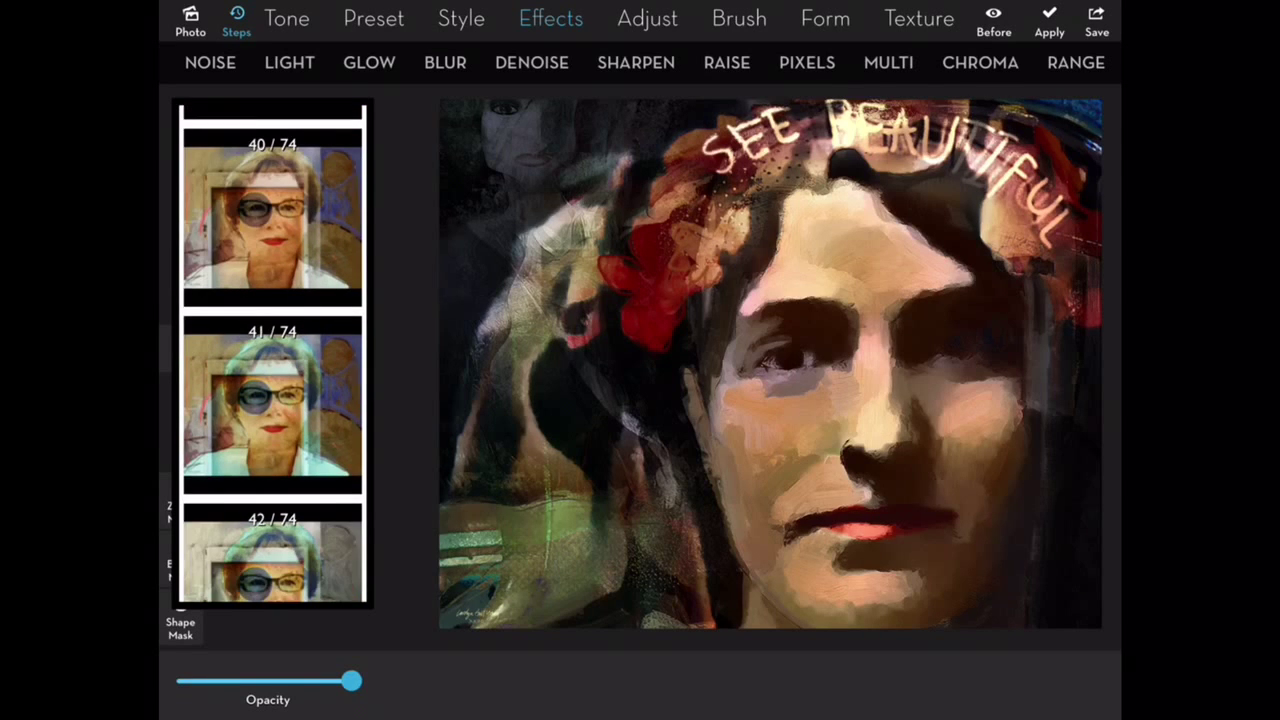
{"action": "scroll", "coordinate": [272, 400], "scroll_direction": "down", "scroll_amount": 2}
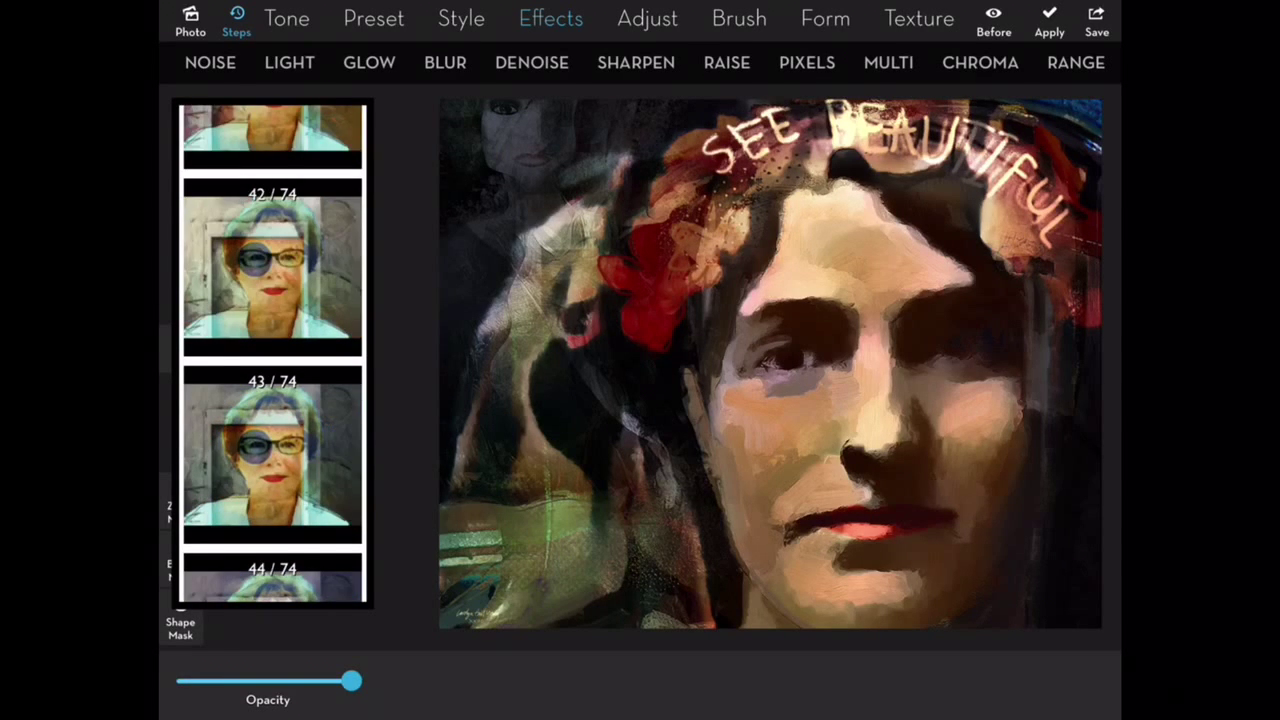
{"action": "scroll", "coordinate": [272, 400], "scroll_direction": "down", "scroll_amount": 2}
{"action": "scroll", "coordinate": [272, 400], "scroll_direction": "down", "scroll_amount": 2}
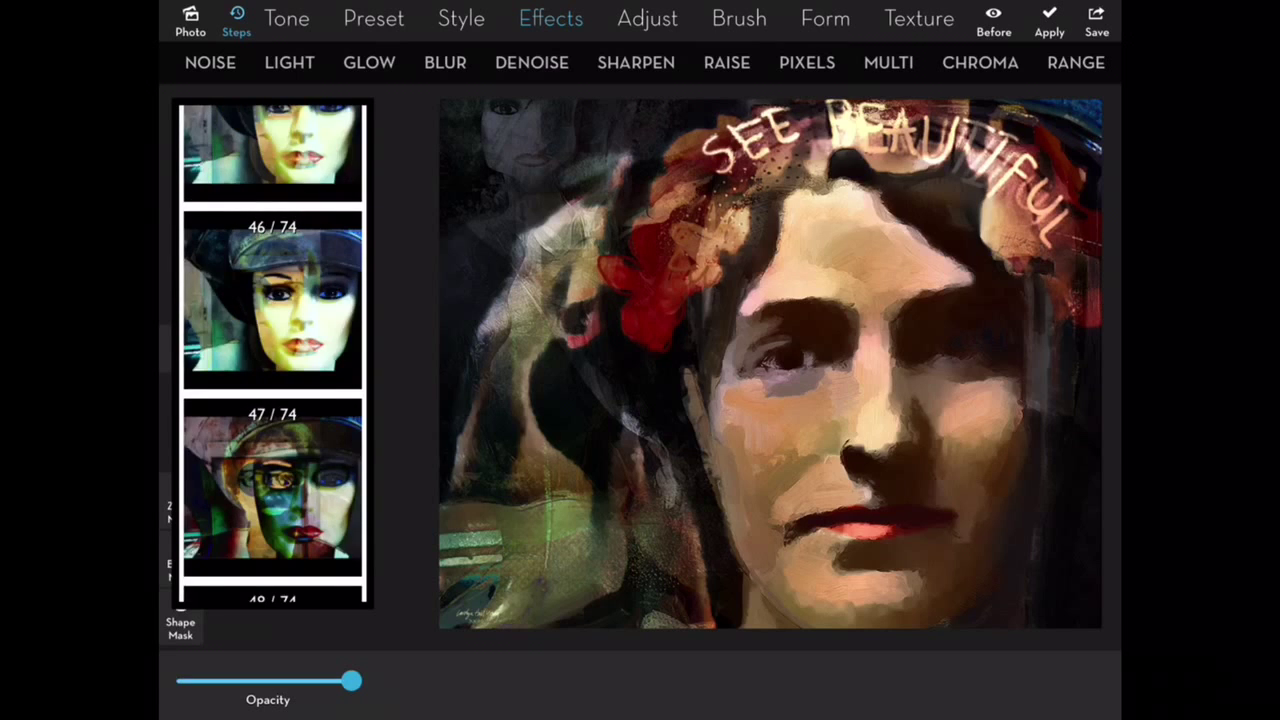
{"action": "scroll", "coordinate": [272, 400], "scroll_direction": "down", "scroll_amount": 2}
{"action": "scroll", "coordinate": [272, 400], "scroll_direction": "down", "scroll_amount": 2}
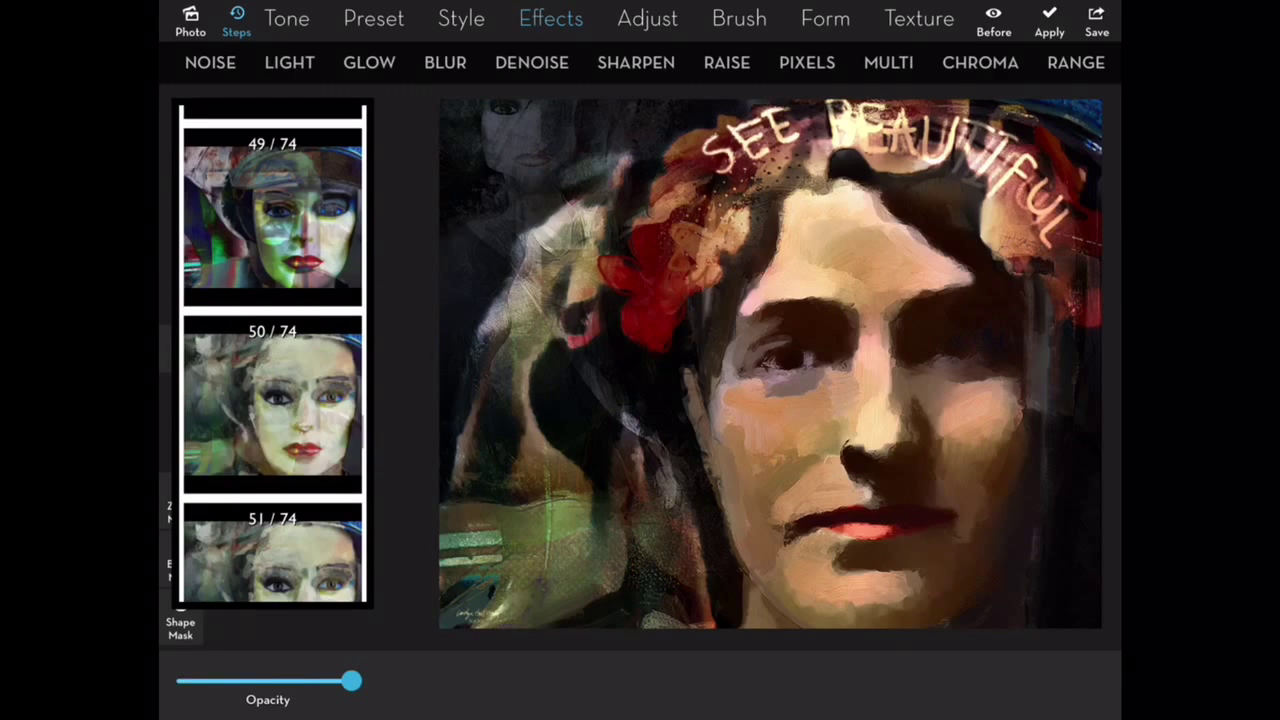
{"action": "scroll", "coordinate": [272, 400], "scroll_direction": "down", "scroll_amount": 2}
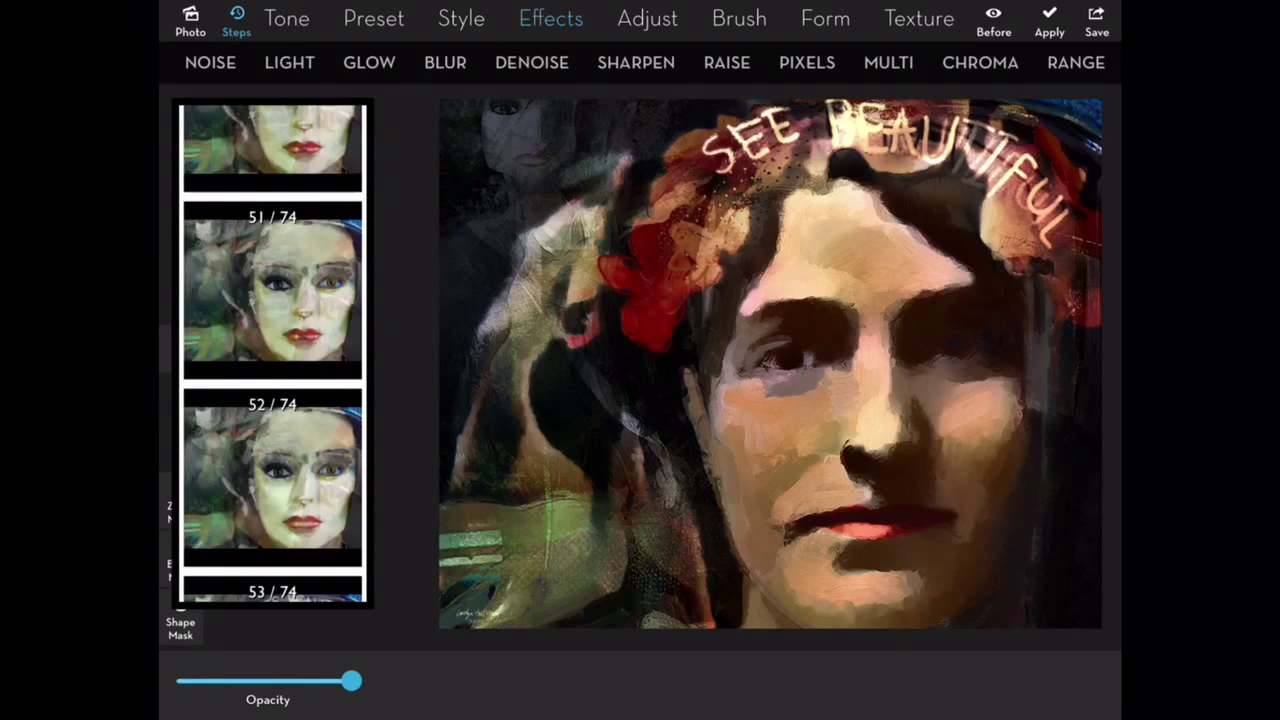
{"action": "scroll", "coordinate": [272, 400], "scroll_direction": "down", "scroll_amount": 2}
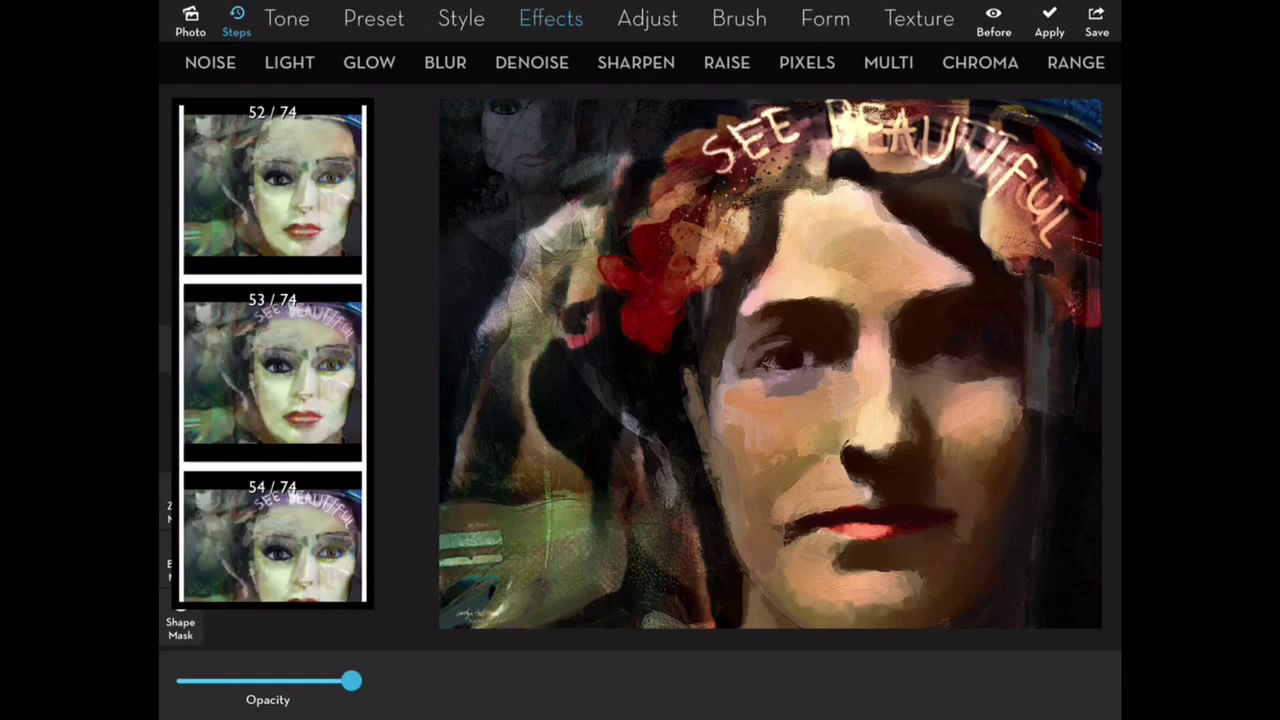
{"action": "scroll", "coordinate": [272, 400], "scroll_direction": "down", "scroll_amount": 2}
{"action": "scroll", "coordinate": [272, 400], "scroll_direction": "down", "scroll_amount": 2}
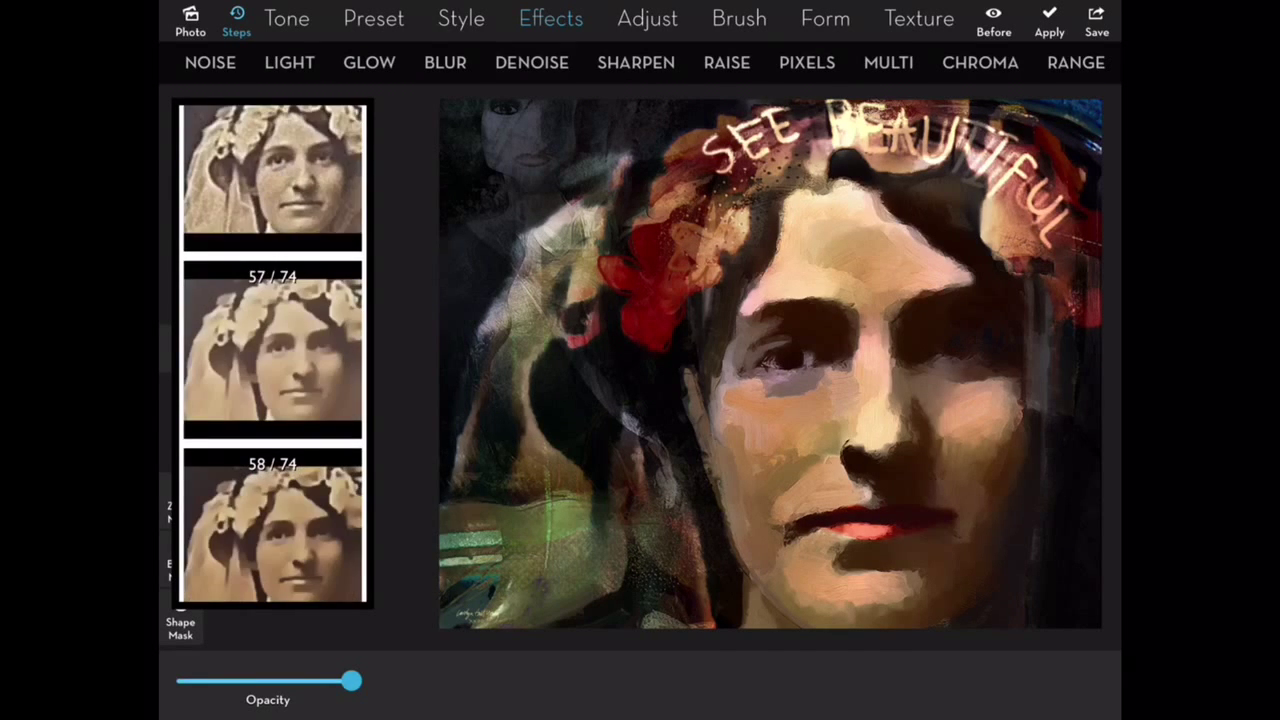
{"action": "scroll", "coordinate": [272, 400], "scroll_direction": "down", "scroll_amount": 2}
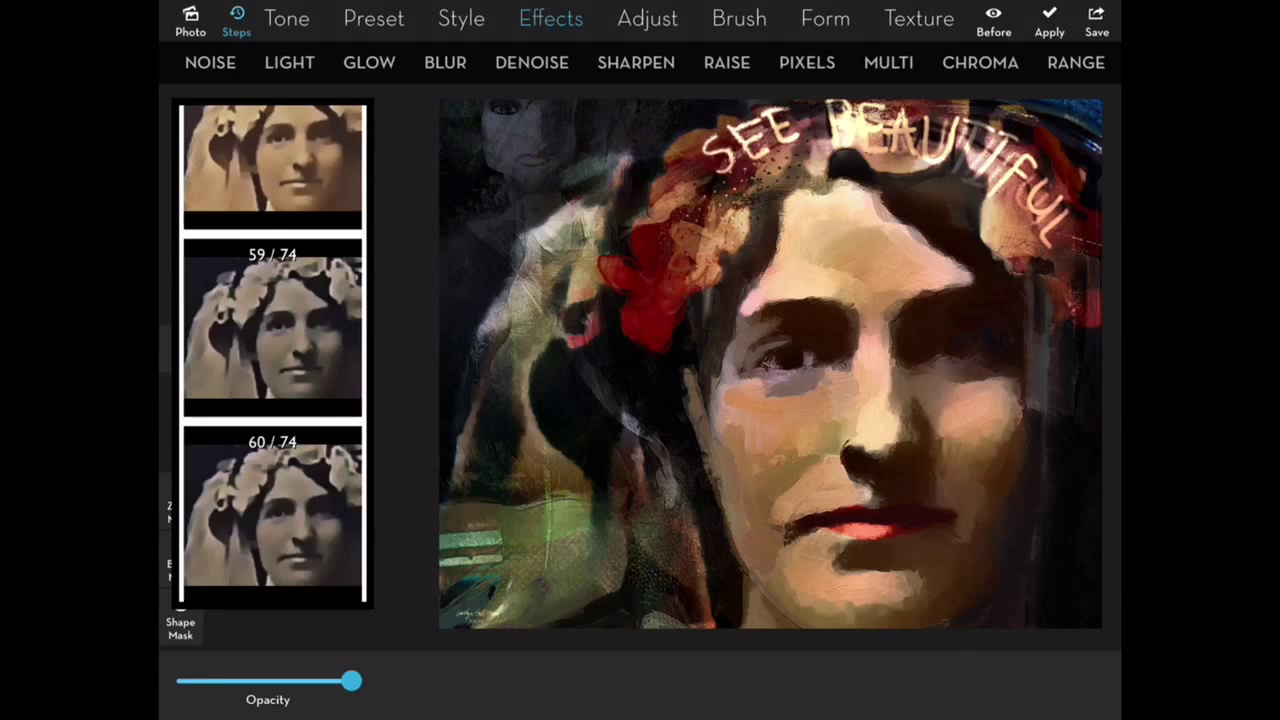
{"action": "scroll", "coordinate": [272, 400], "scroll_direction": "down", "scroll_amount": 2}
{"action": "scroll", "coordinate": [272, 400], "scroll_direction": "down", "scroll_amount": 2}
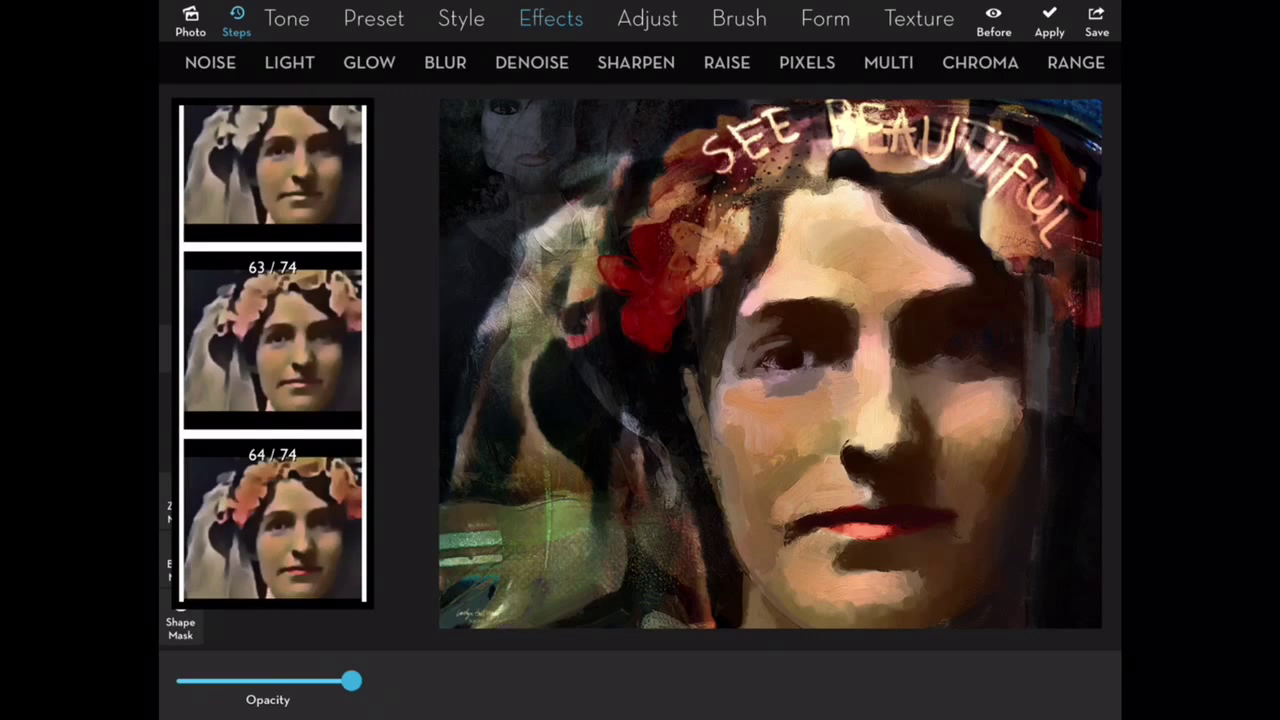
{"action": "scroll", "coordinate": [272, 400], "scroll_direction": "down", "scroll_amount": 2}
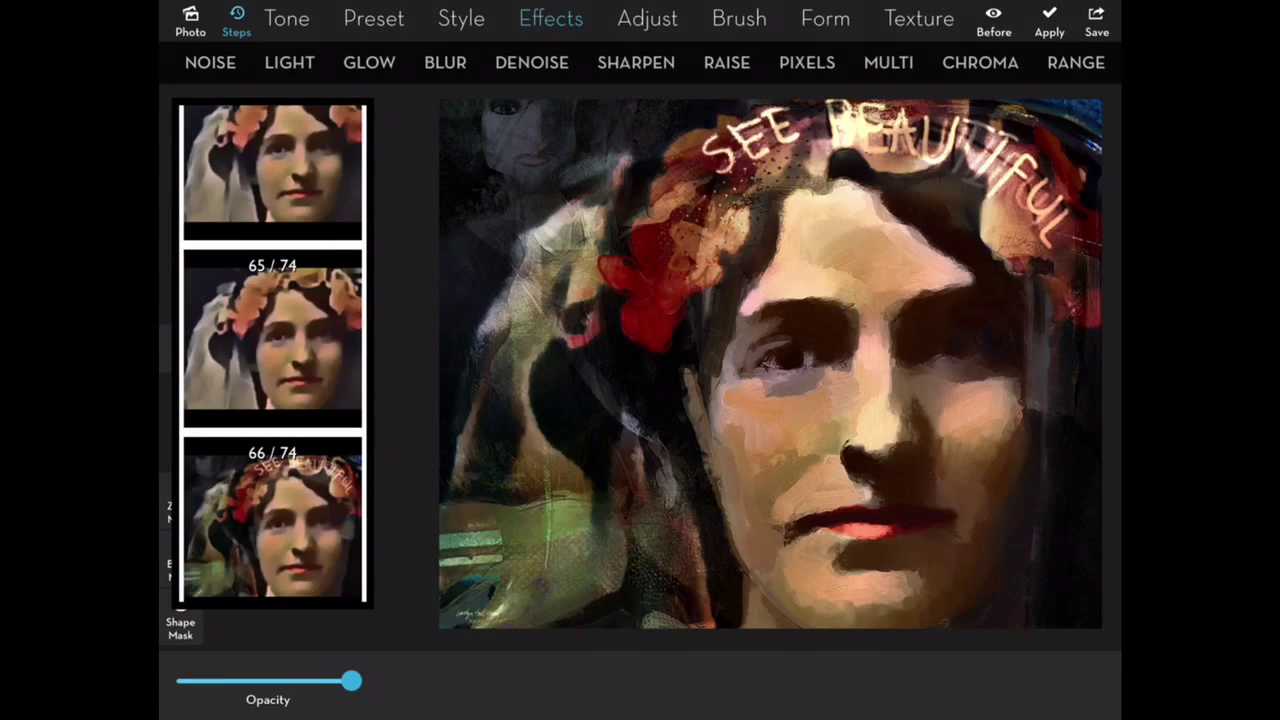
{"action": "scroll", "coordinate": [272, 400], "scroll_direction": "down", "scroll_amount": 2}
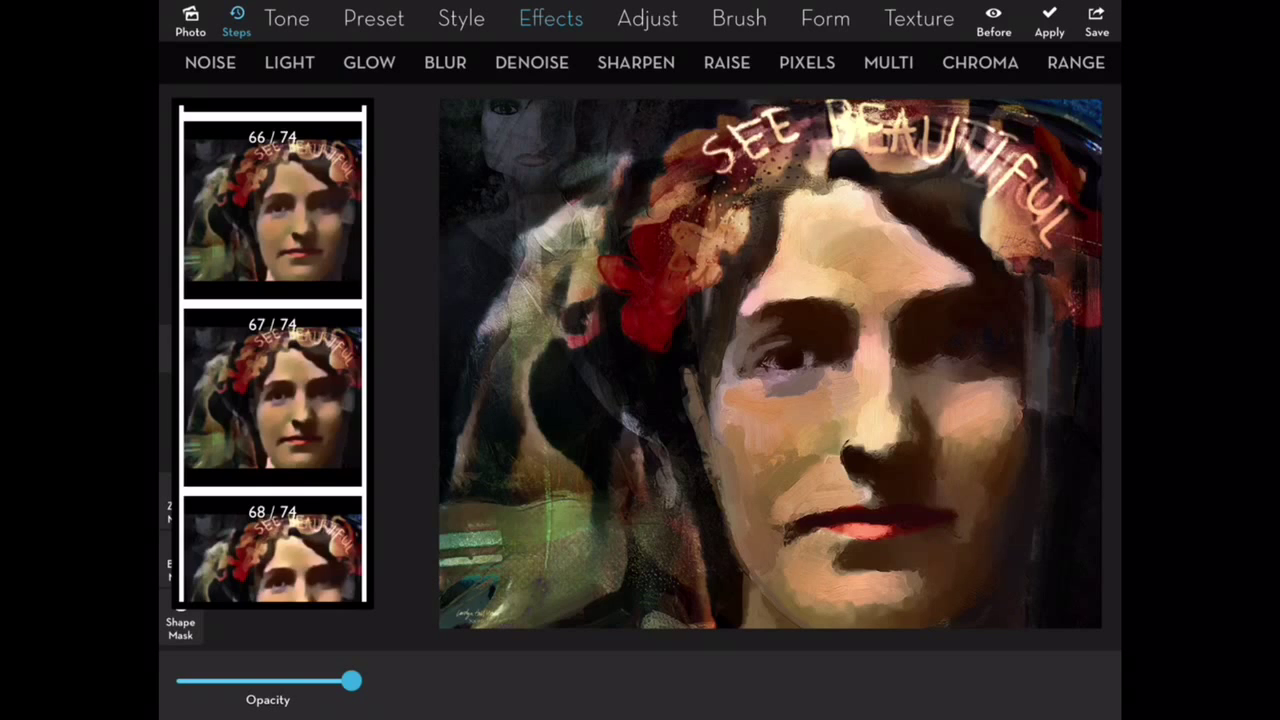
{"action": "scroll", "coordinate": [272, 400], "scroll_direction": "down", "scroll_amount": 2}
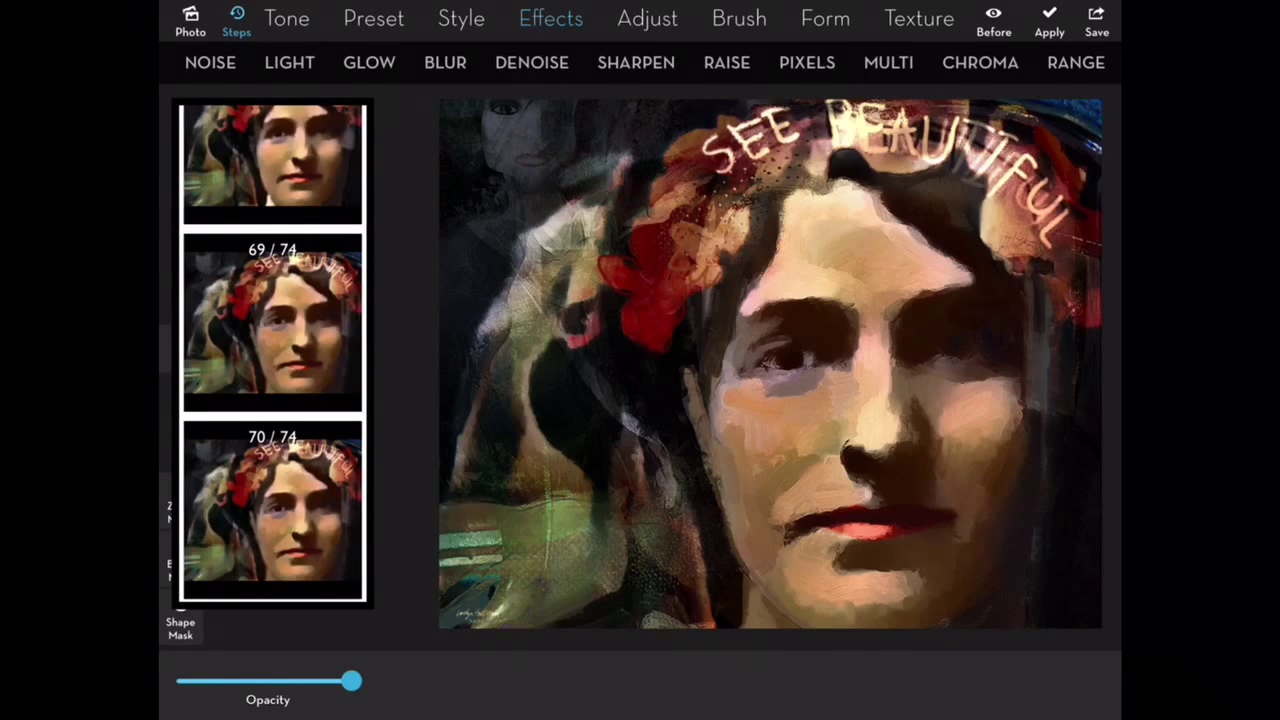
{"action": "scroll", "coordinate": [272, 400], "scroll_direction": "down", "scroll_amount": 2}
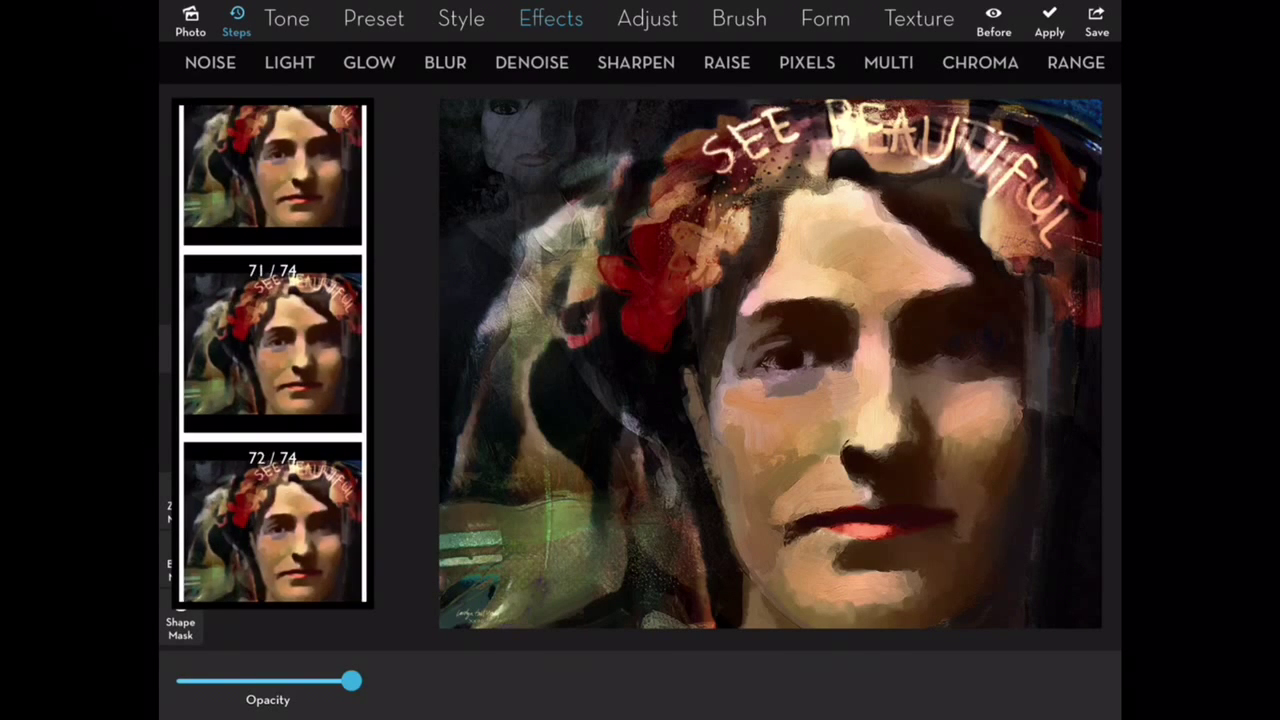
{"action": "left_click", "coordinate": [272, 520]}
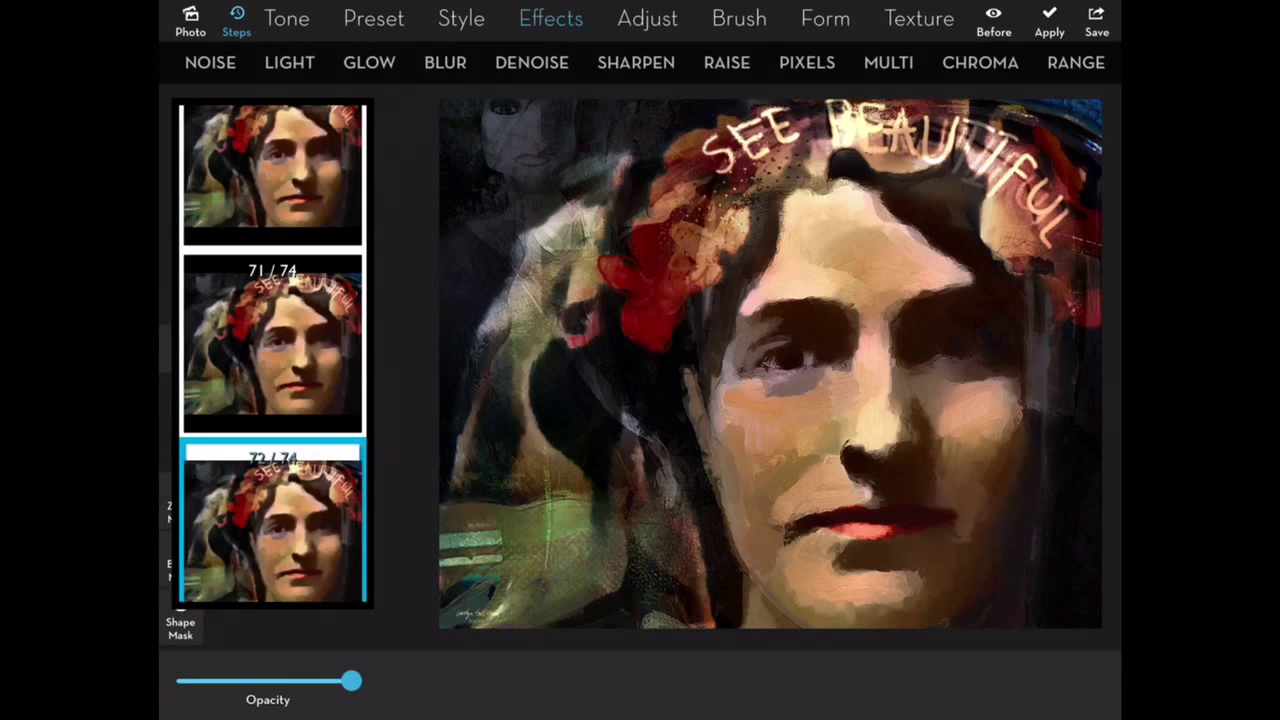
{"action": "scroll", "coordinate": [272, 400], "scroll_direction": "down", "scroll_amount": 2}
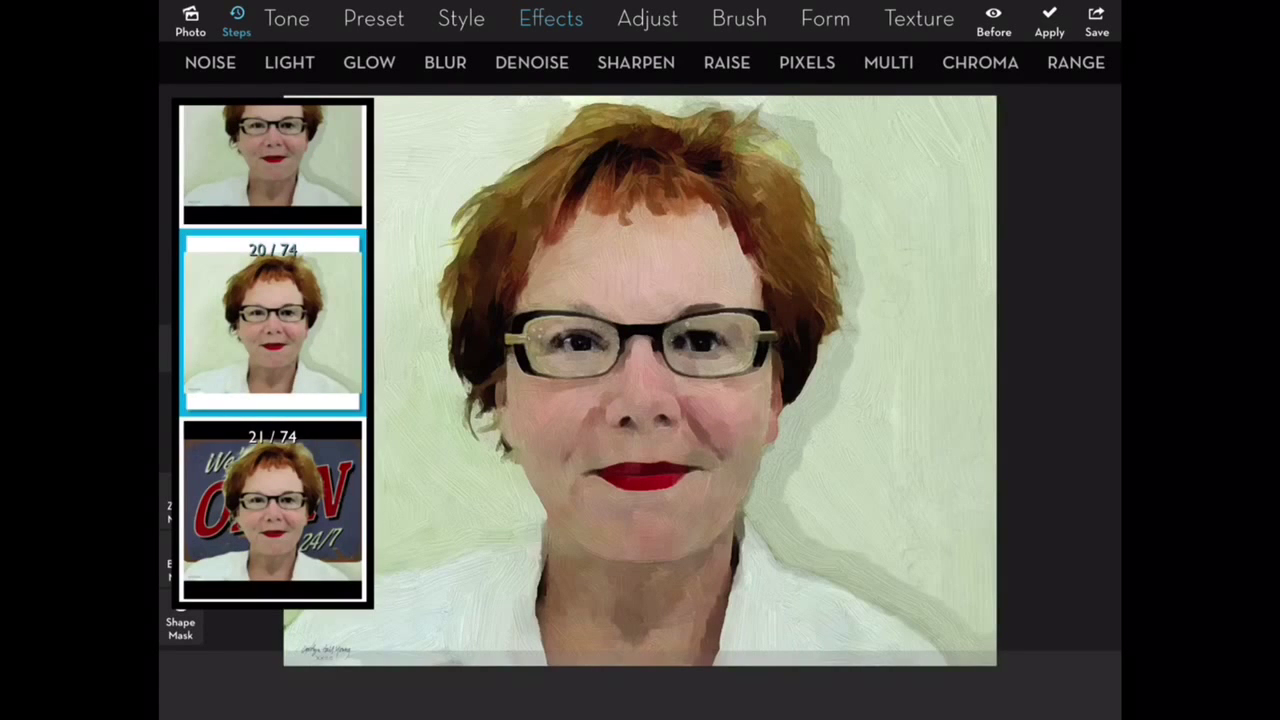
{"action": "left_click", "coordinate": [272, 510]}
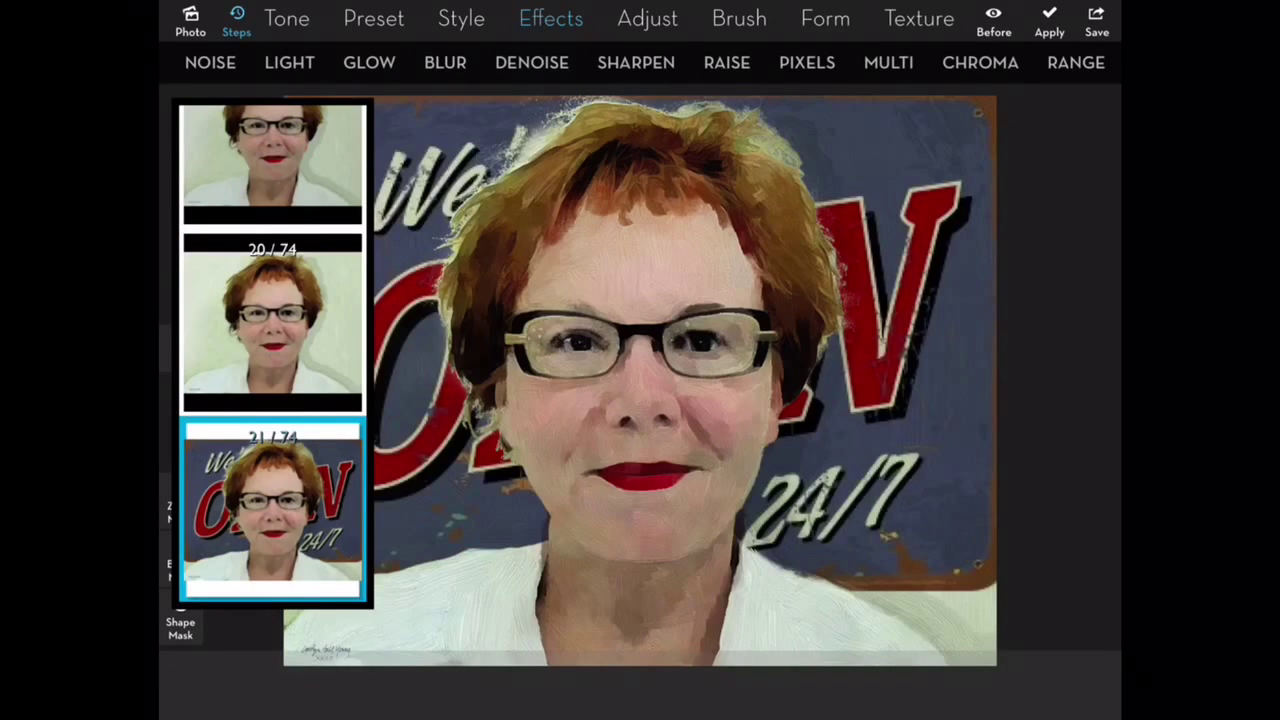
{"action": "scroll", "coordinate": [272, 400], "scroll_direction": "down", "scroll_amount": 3}
{"action": "left_click", "coordinate": [272, 325]}
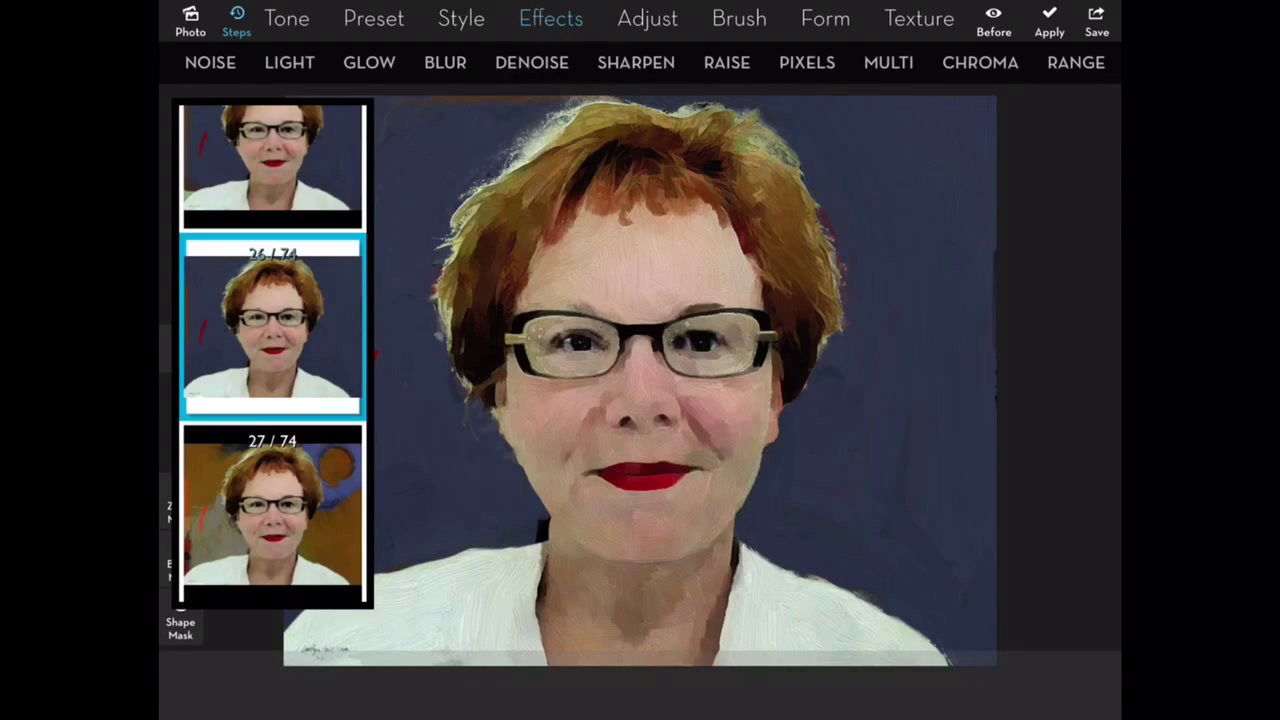
{"action": "scroll", "coordinate": [272, 400], "scroll_direction": "down", "scroll_amount": 3}
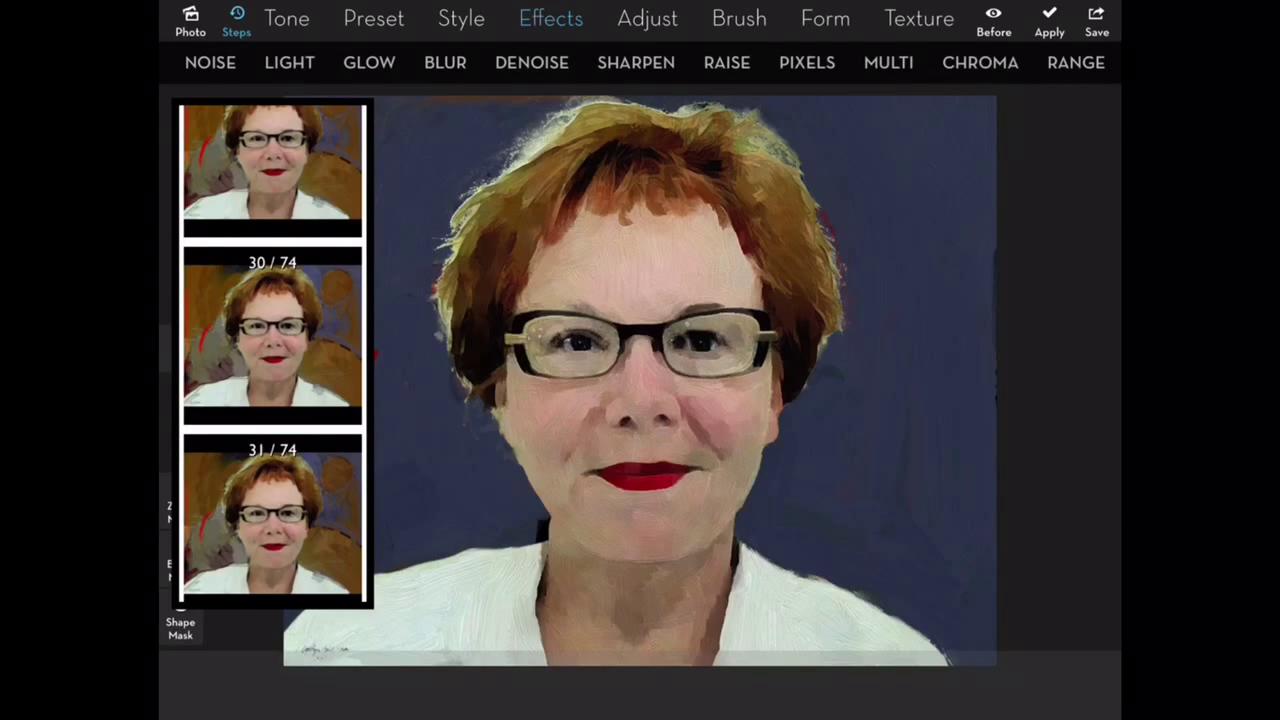
{"action": "left_click", "coordinate": [272, 515]}
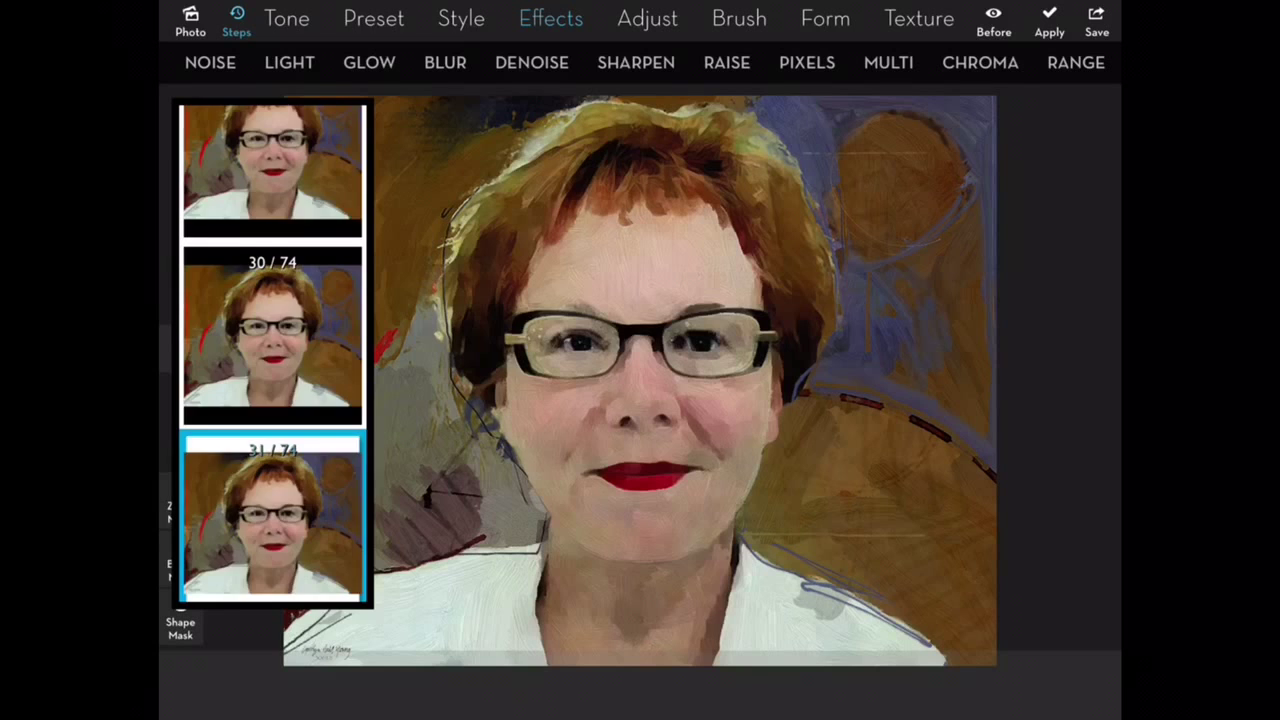
{"action": "scroll", "coordinate": [272, 400], "scroll_direction": "down", "scroll_amount": 5}
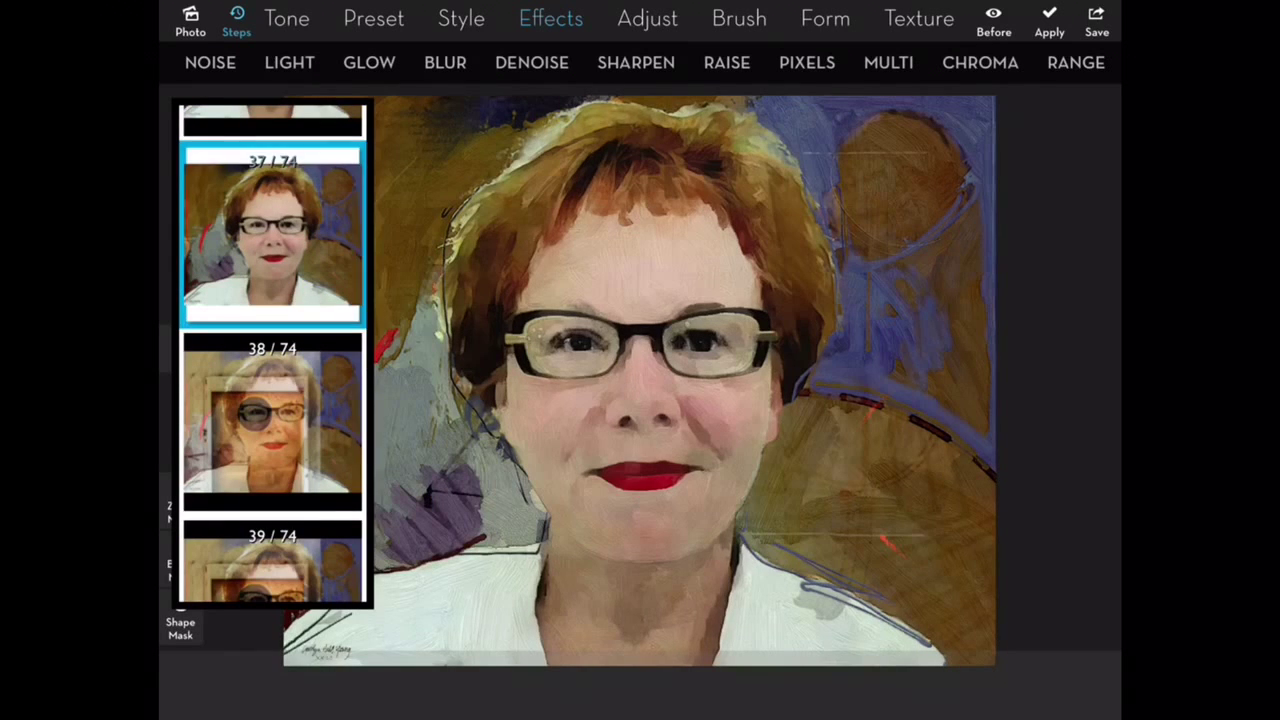
{"action": "left_click", "coordinate": [272, 420]}
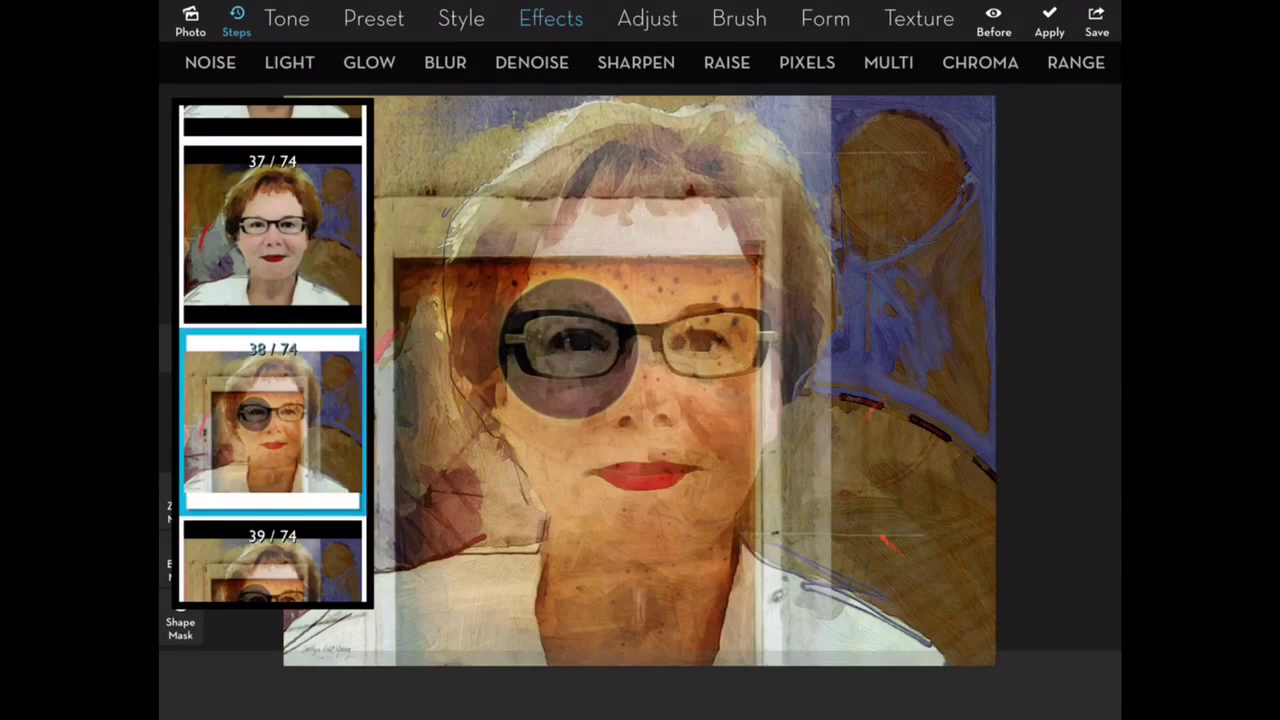
{"action": "scroll", "coordinate": [272, 400], "scroll_direction": "down", "scroll_amount": 5}
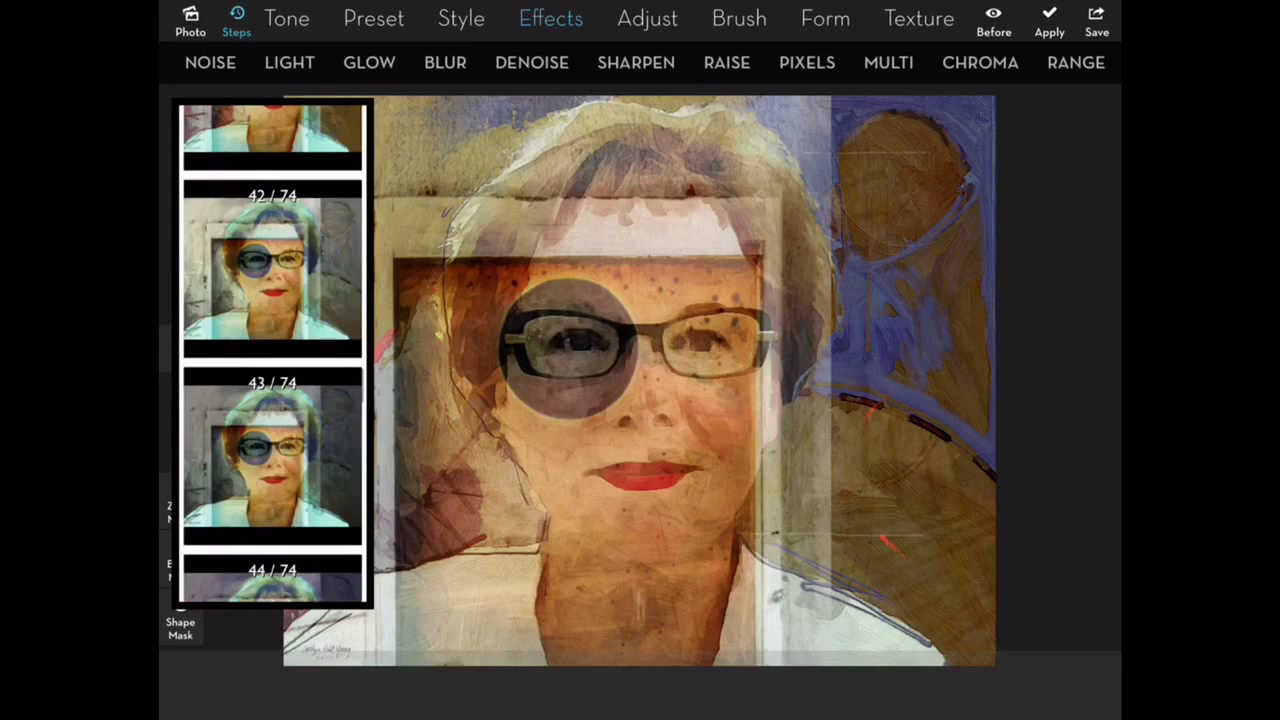
- Preview history steps 44, 45 (mannequin composite), 47, 51 and 54
{"action": "left_click", "coordinate": [272, 580]}
{"action": "scroll", "coordinate": [272, 400], "scroll_direction": "down", "scroll_amount": 3}
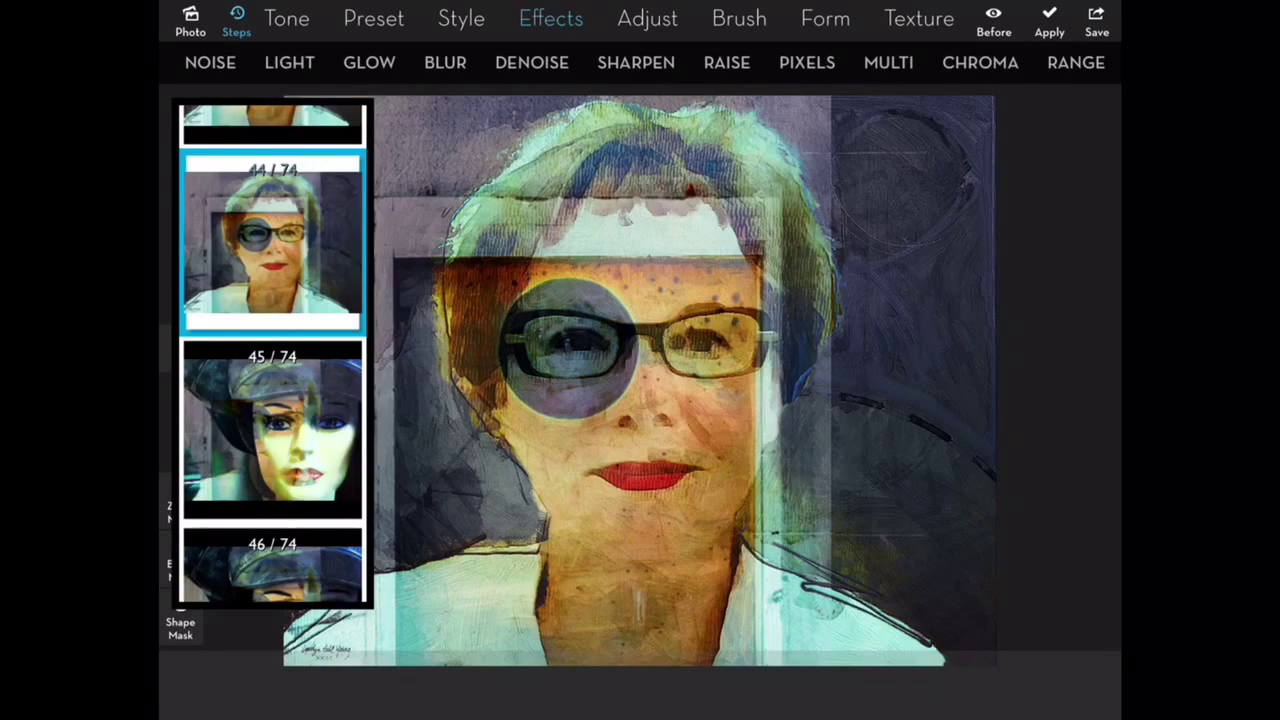
{"action": "left_click", "coordinate": [272, 430]}
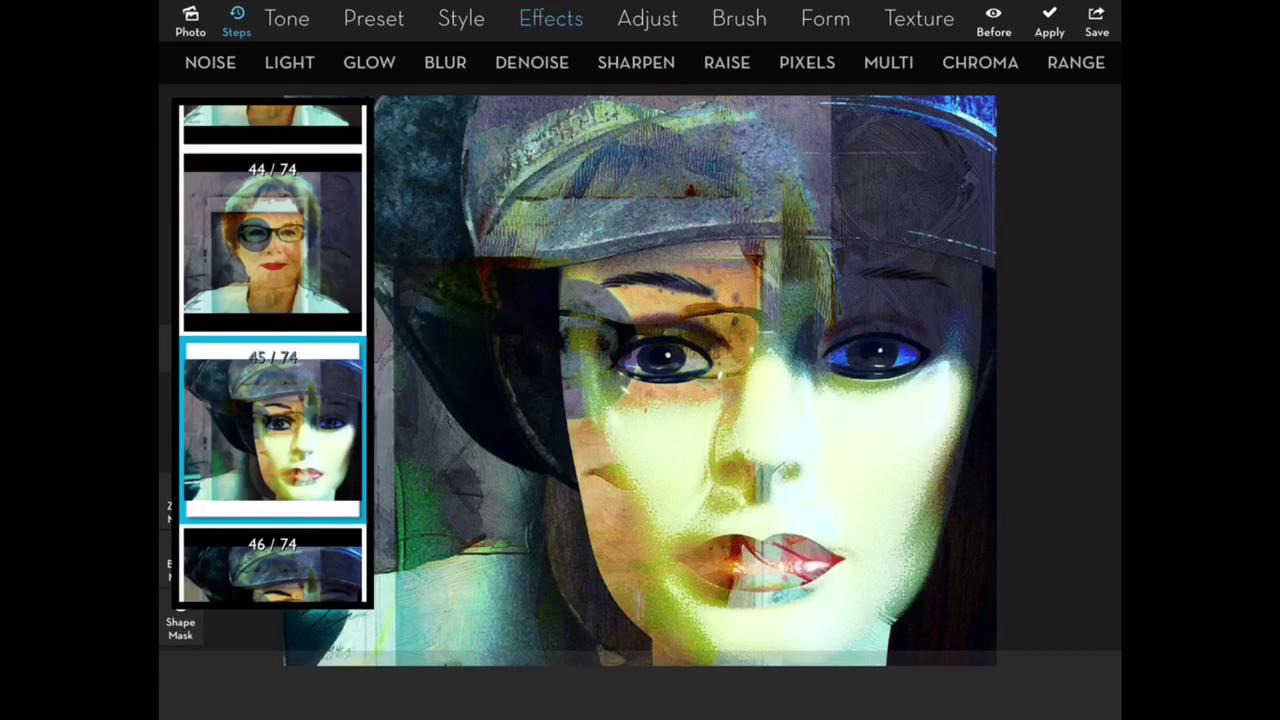
{"action": "scroll", "coordinate": [272, 400], "scroll_direction": "down", "scroll_amount": 3}
{"action": "left_click", "coordinate": [272, 445]}
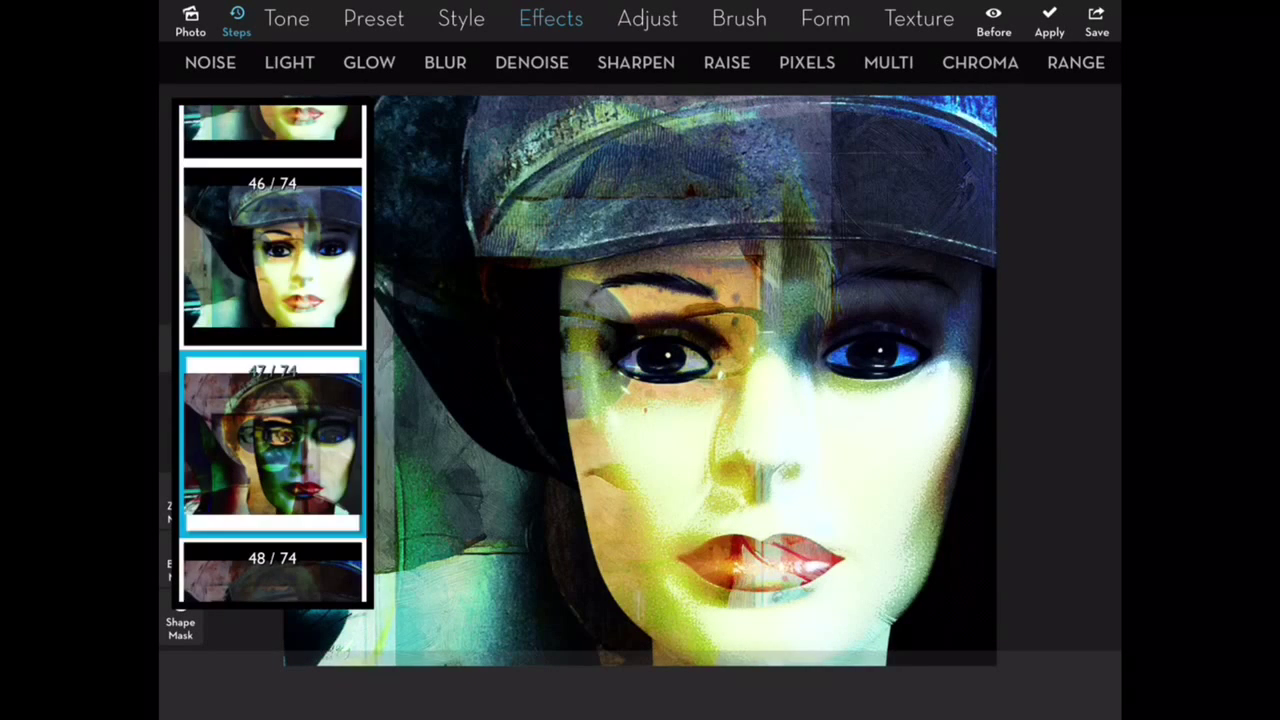
{"action": "scroll", "coordinate": [272, 400], "scroll_direction": "down", "scroll_amount": 3}
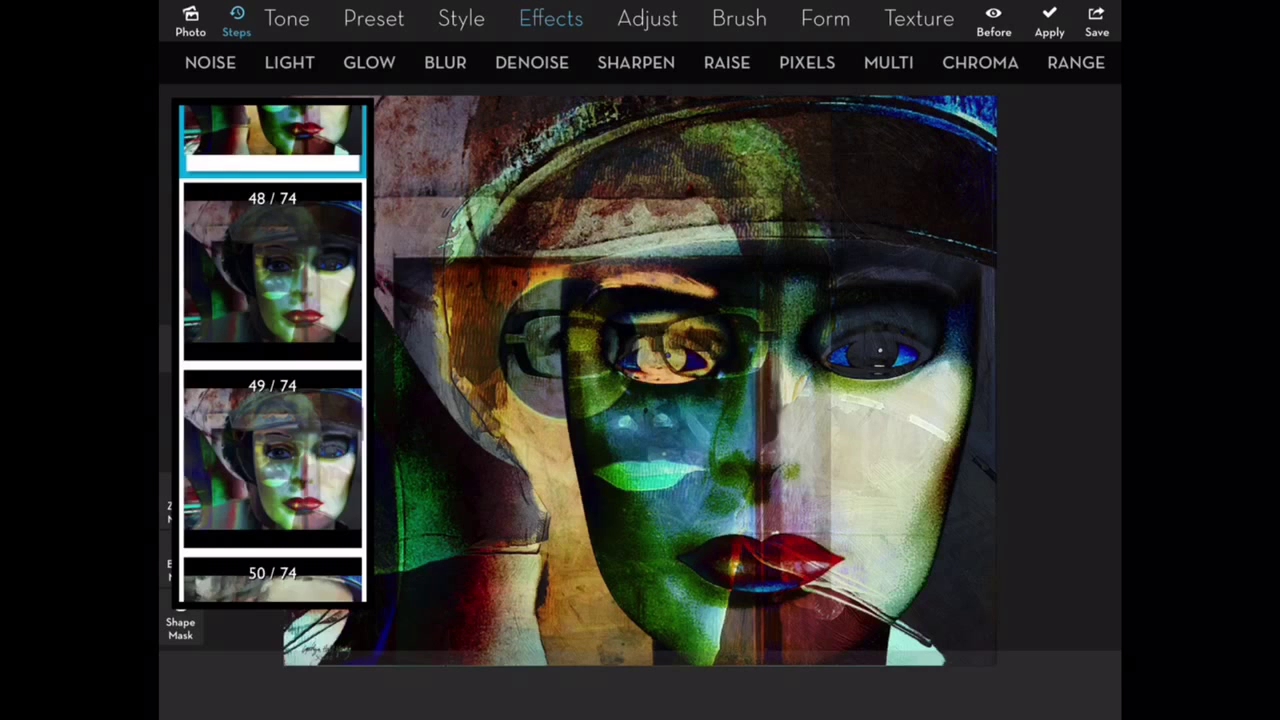
{"action": "scroll", "coordinate": [272, 400], "scroll_direction": "down", "scroll_amount": 3}
{"action": "left_click", "coordinate": [272, 490]}
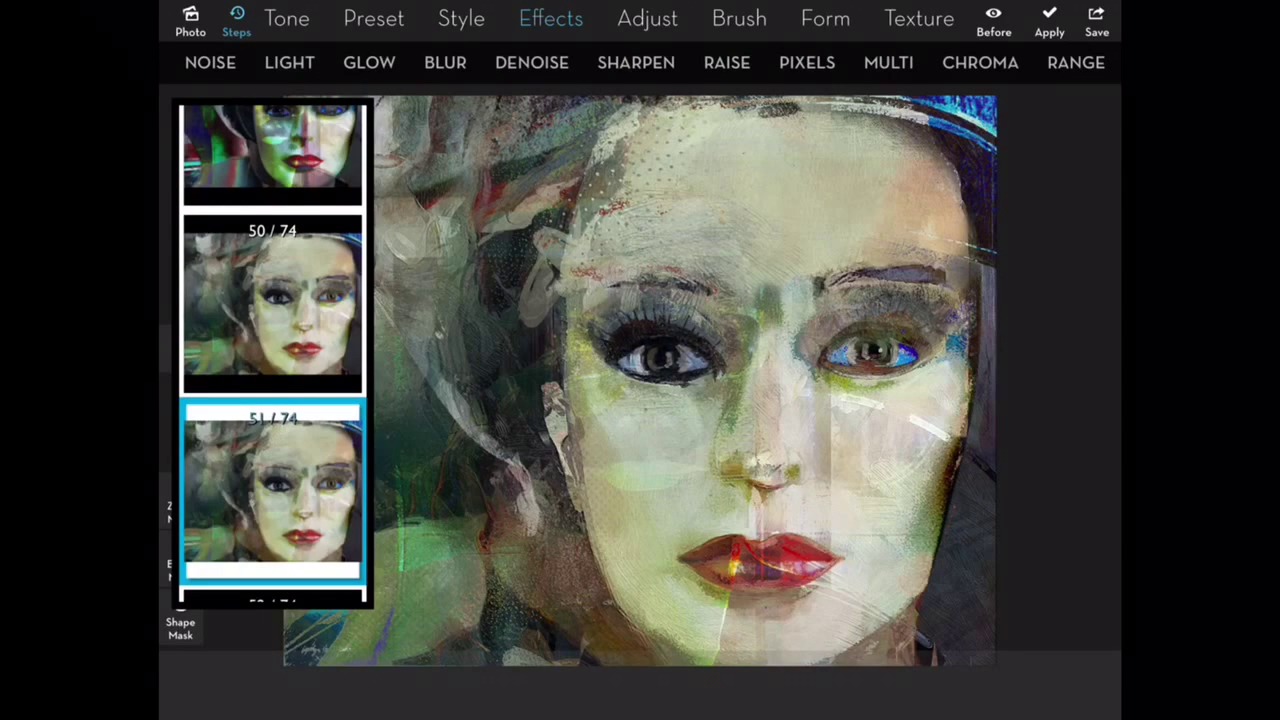
{"action": "scroll", "coordinate": [272, 400], "scroll_direction": "down", "scroll_amount": 3}
{"action": "left_click", "coordinate": [272, 280]}
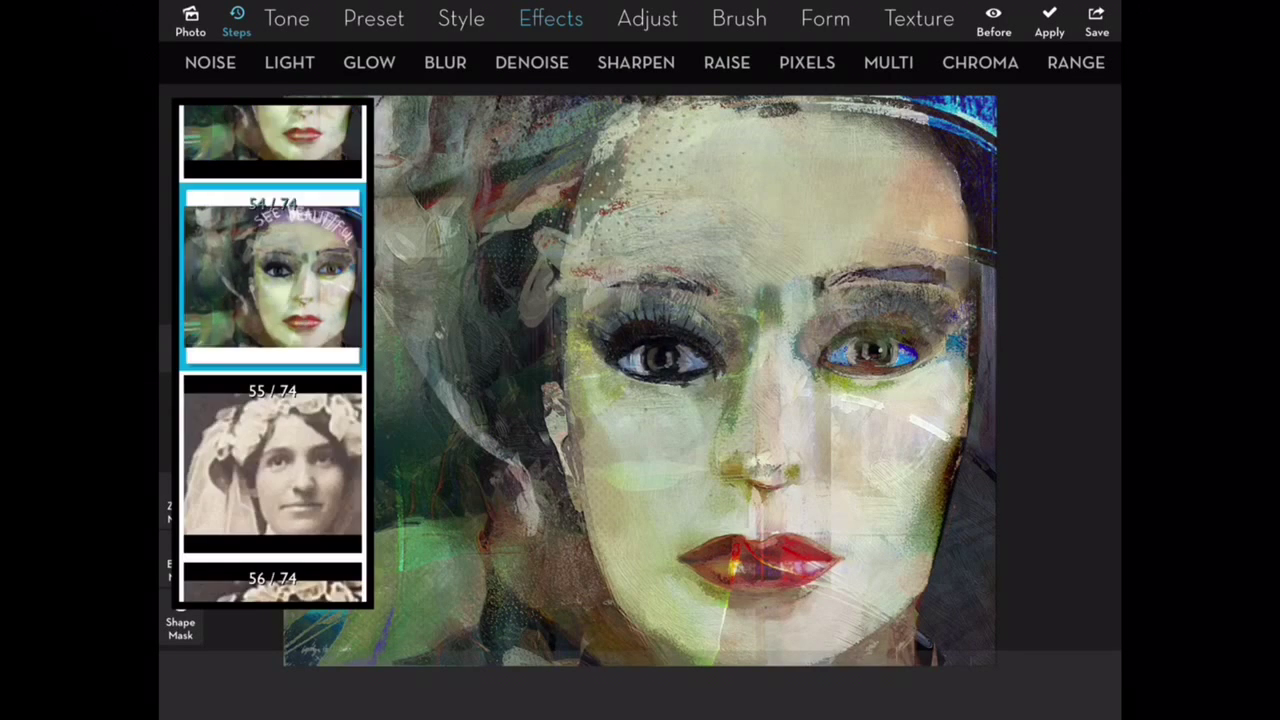
- Preview steps 55 (bridal photo), 59, 62 and 66, ending on final step 74
{"action": "left_click", "coordinate": [272, 465]}
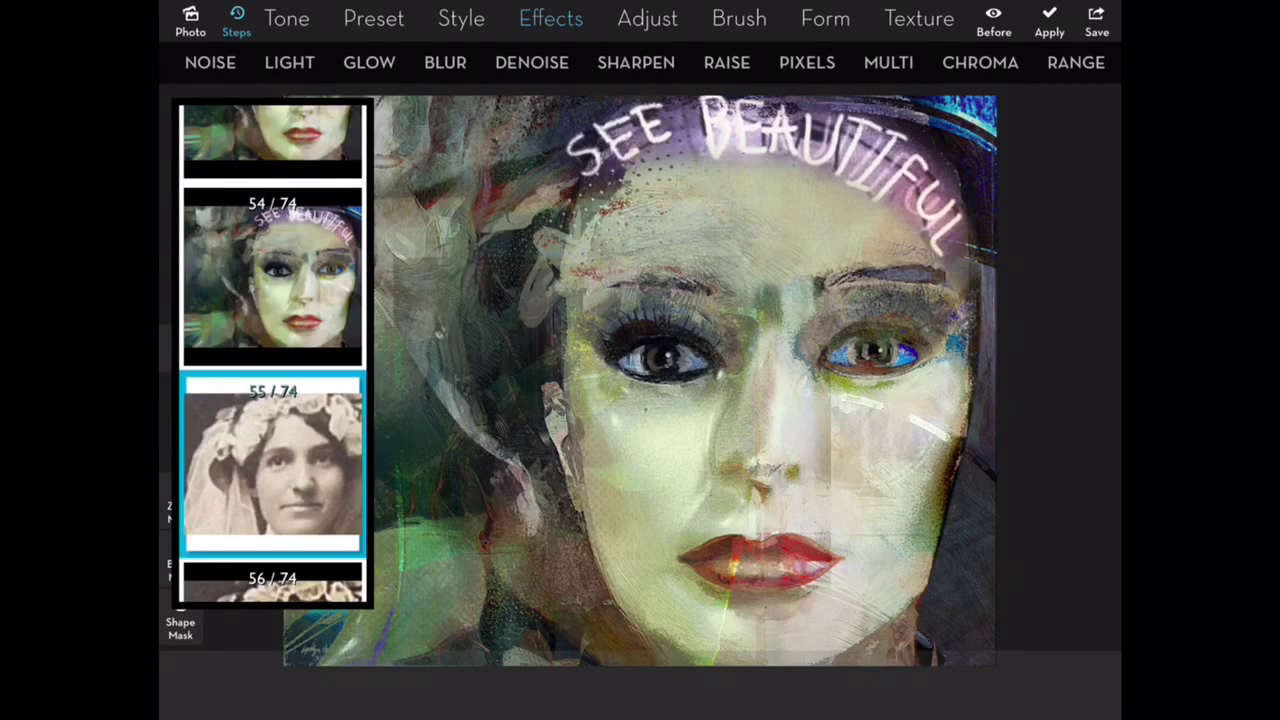
{"action": "scroll", "coordinate": [272, 400], "scroll_direction": "down", "scroll_amount": 3}
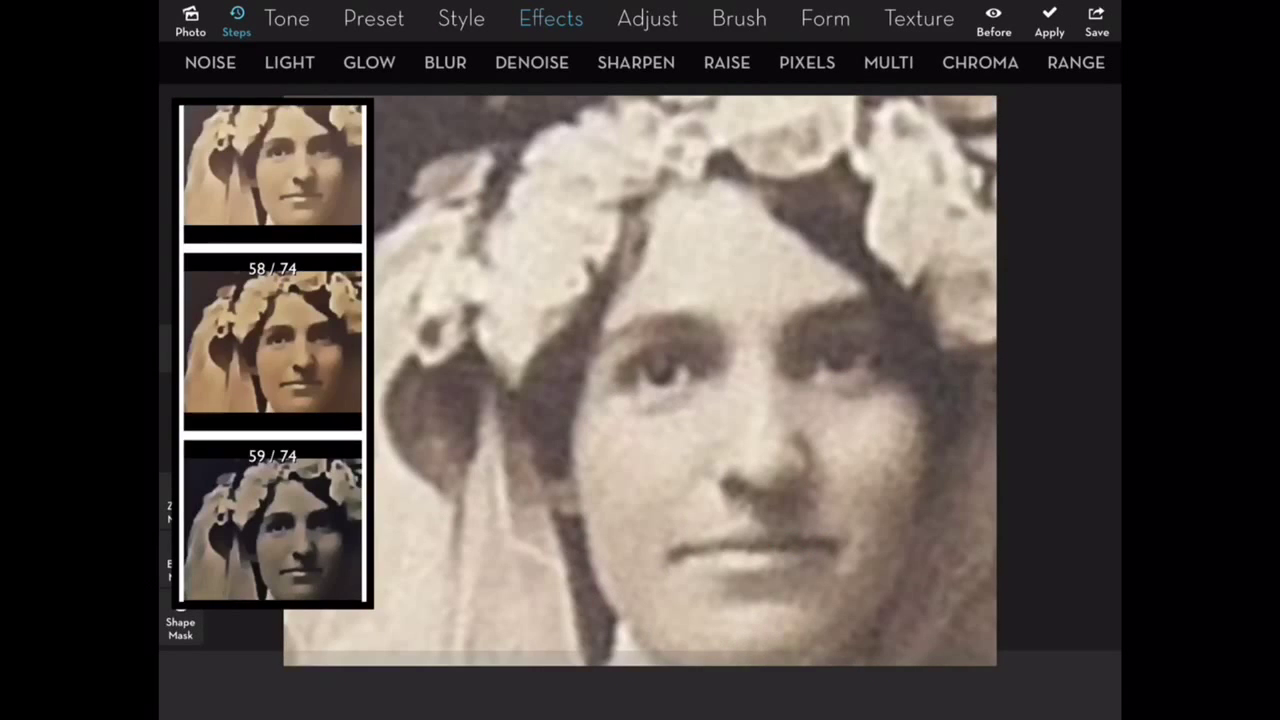
{"action": "left_click", "coordinate": [272, 525]}
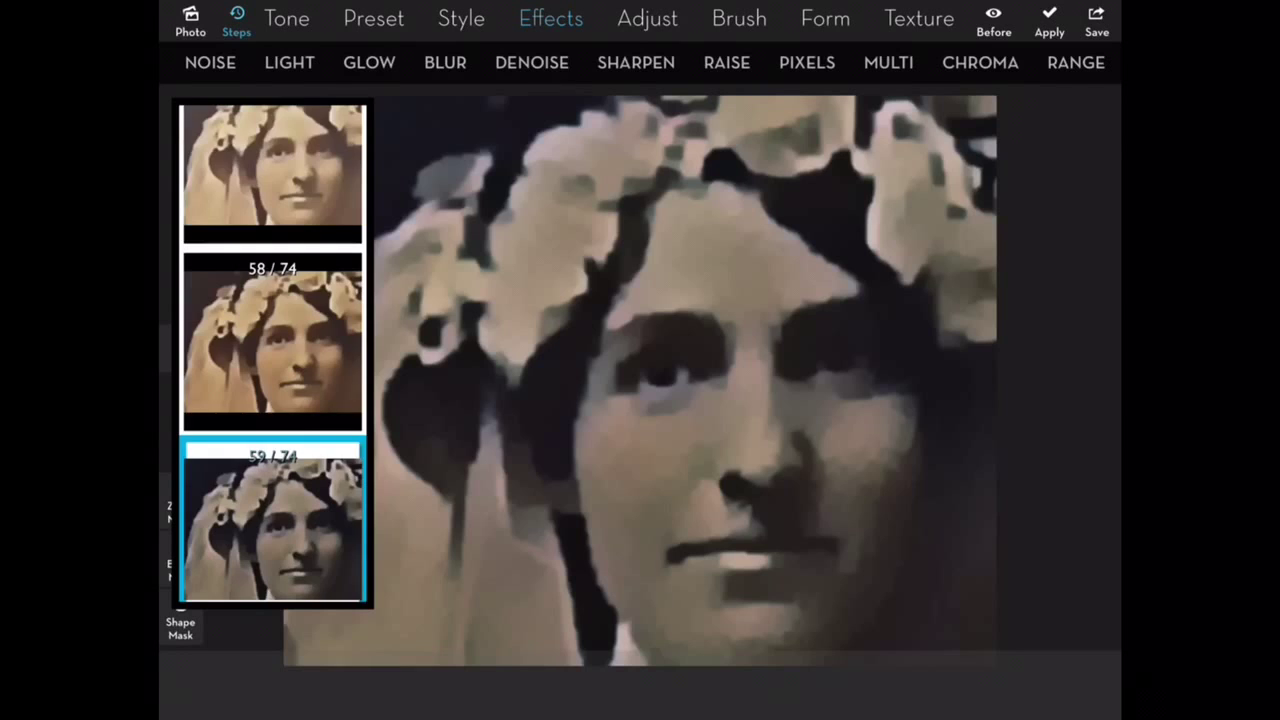
{"action": "scroll", "coordinate": [272, 350], "scroll_direction": "down", "scroll_amount": 3}
{"action": "left_click", "coordinate": [272, 388]}
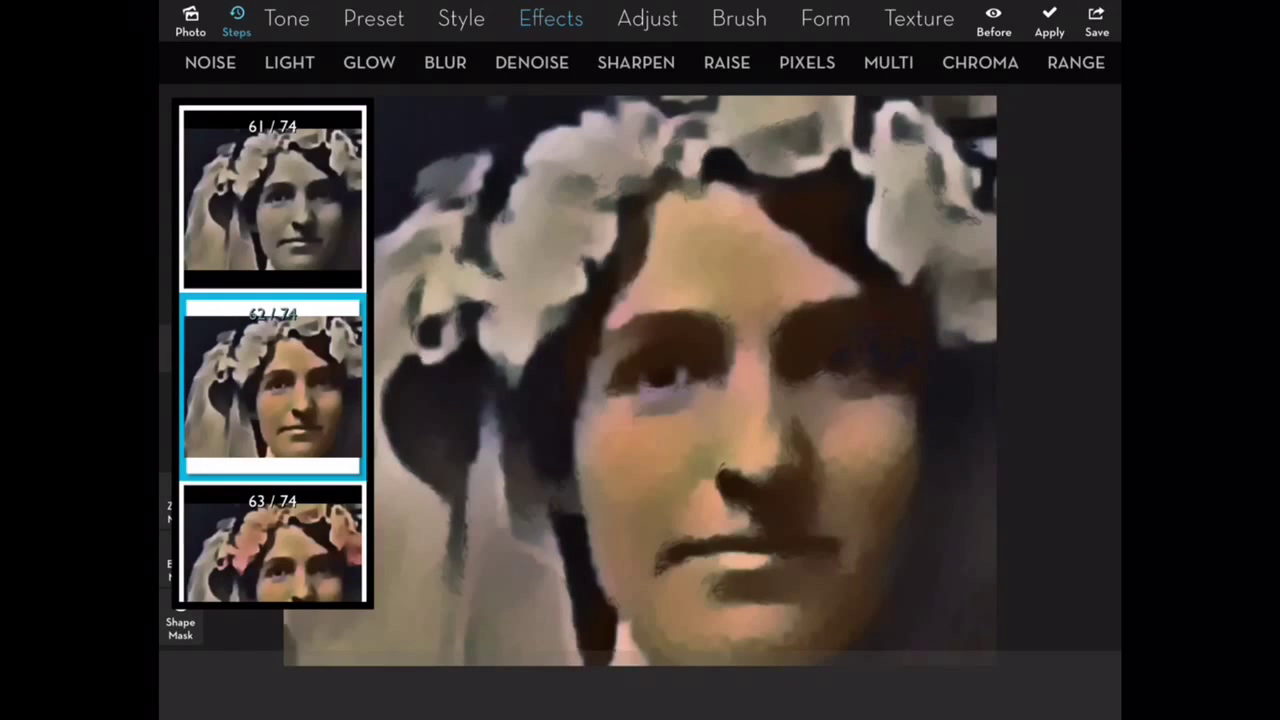
{"action": "scroll", "coordinate": [272, 350], "scroll_direction": "down", "scroll_amount": 4}
{"action": "left_click", "coordinate": [272, 385]}
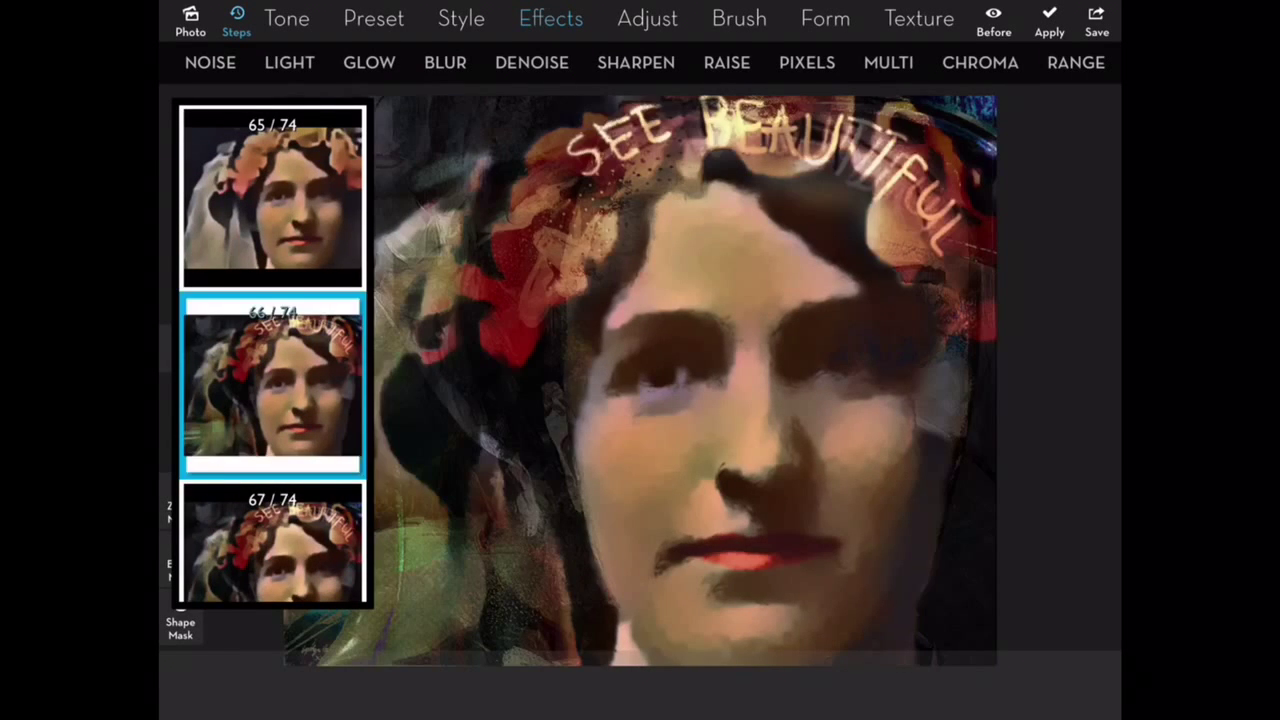
{"action": "scroll", "coordinate": [272, 350], "scroll_direction": "down", "scroll_amount": 5}
{"action": "left_click", "coordinate": [272, 510]}
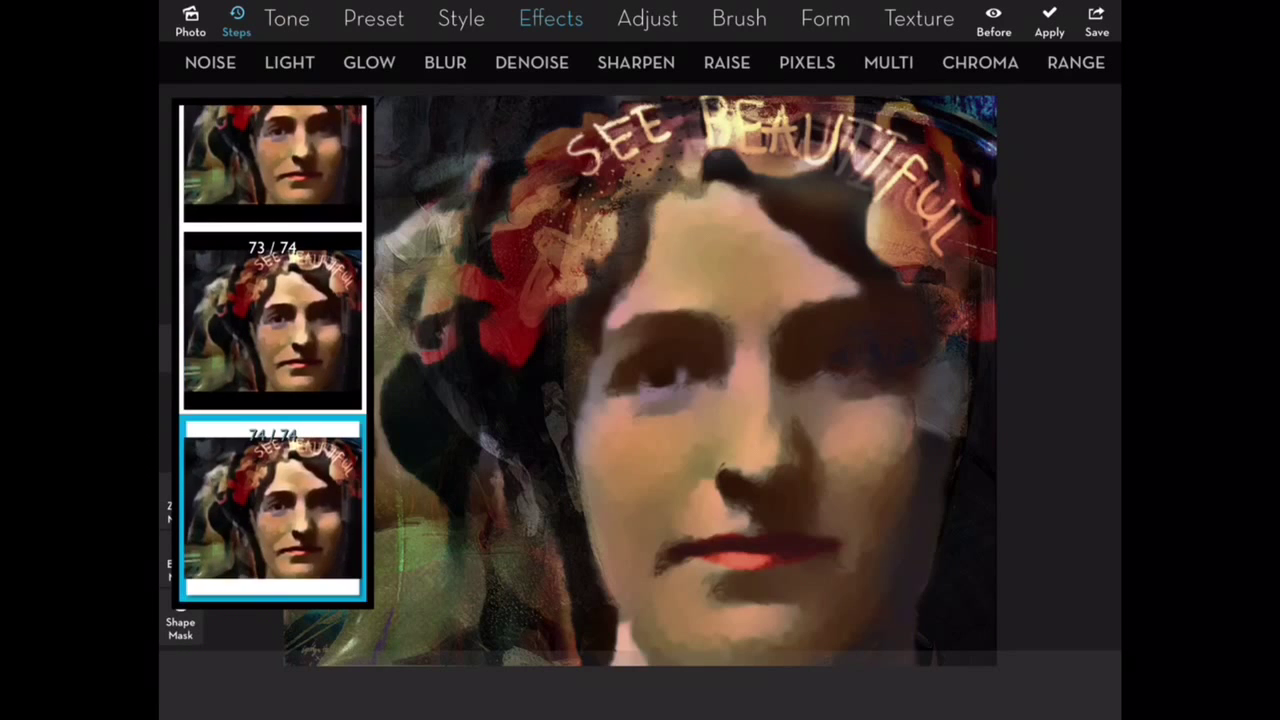
- Close Steps, zoom into the eyes and nose, pan to the lips, then fit the portrait
{"action": "left_click", "coordinate": [236, 20]}
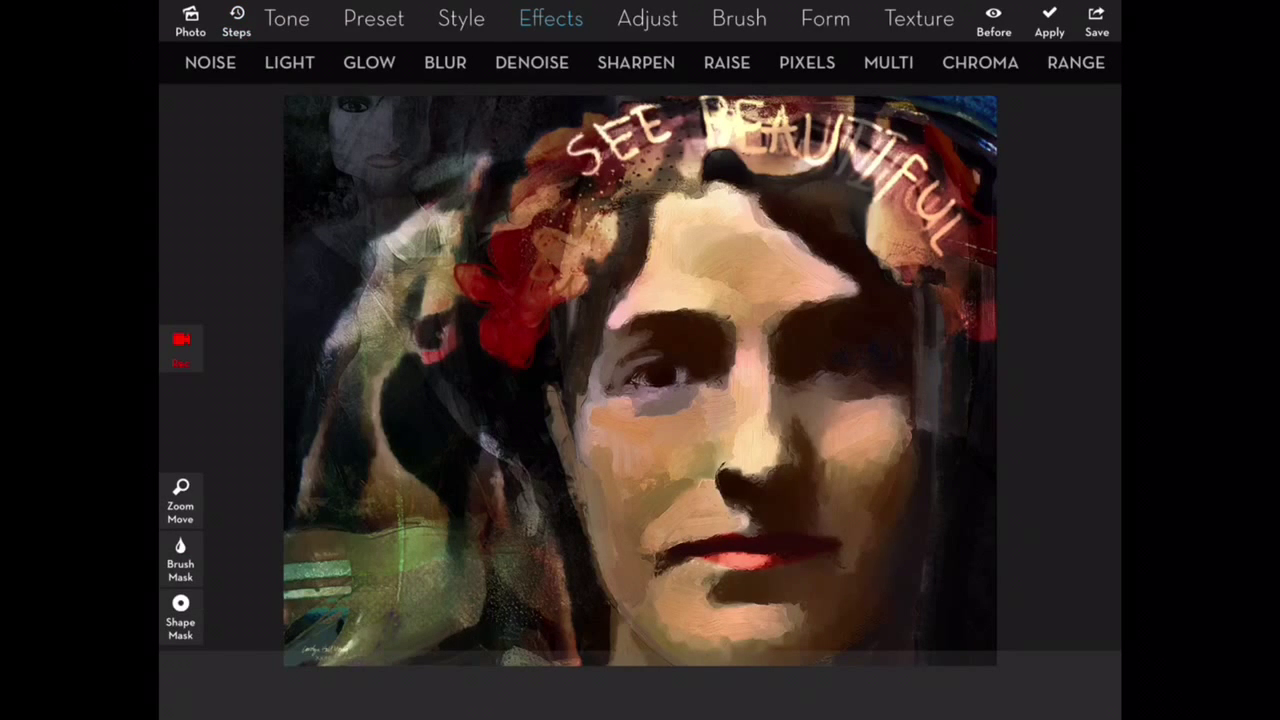
{"action": "left_click", "coordinate": [180, 500]}
{"action": "scroll", "coordinate": [650, 380], "scroll_direction": "up", "scroll_amount": 8}
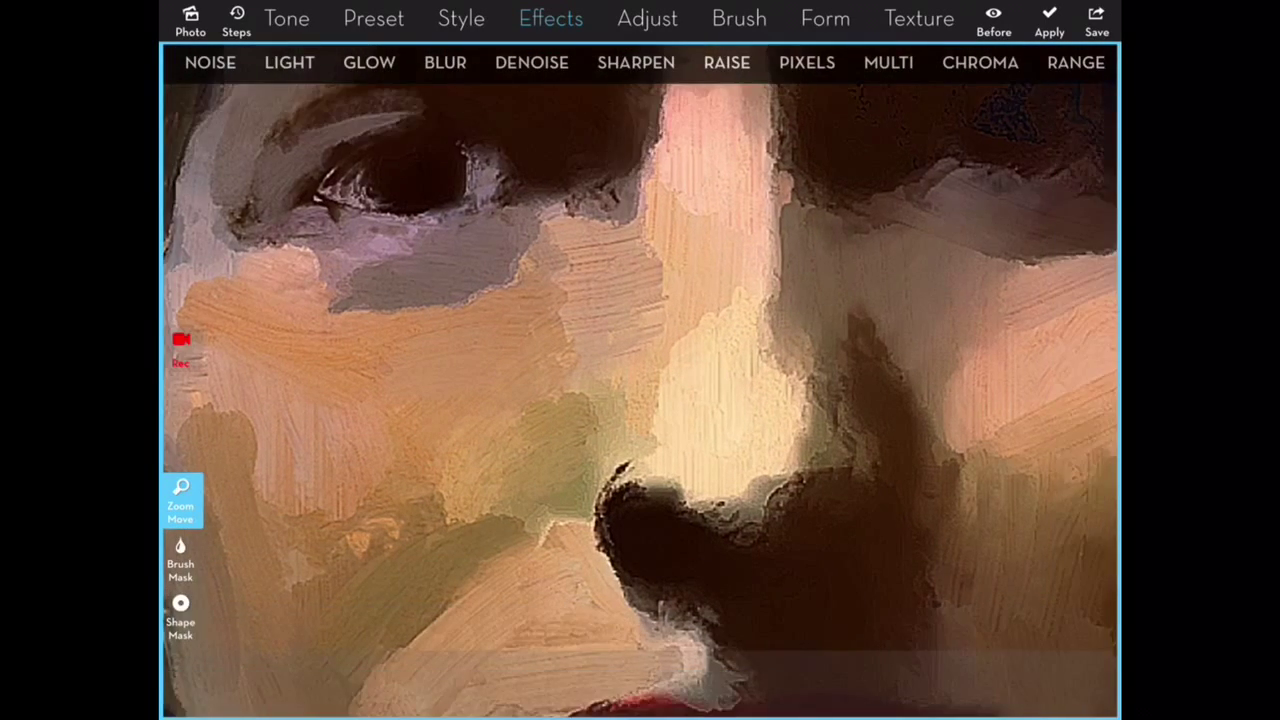
{"action": "left_click_drag", "start_coordinate": [640, 550], "coordinate": [640, 250]}
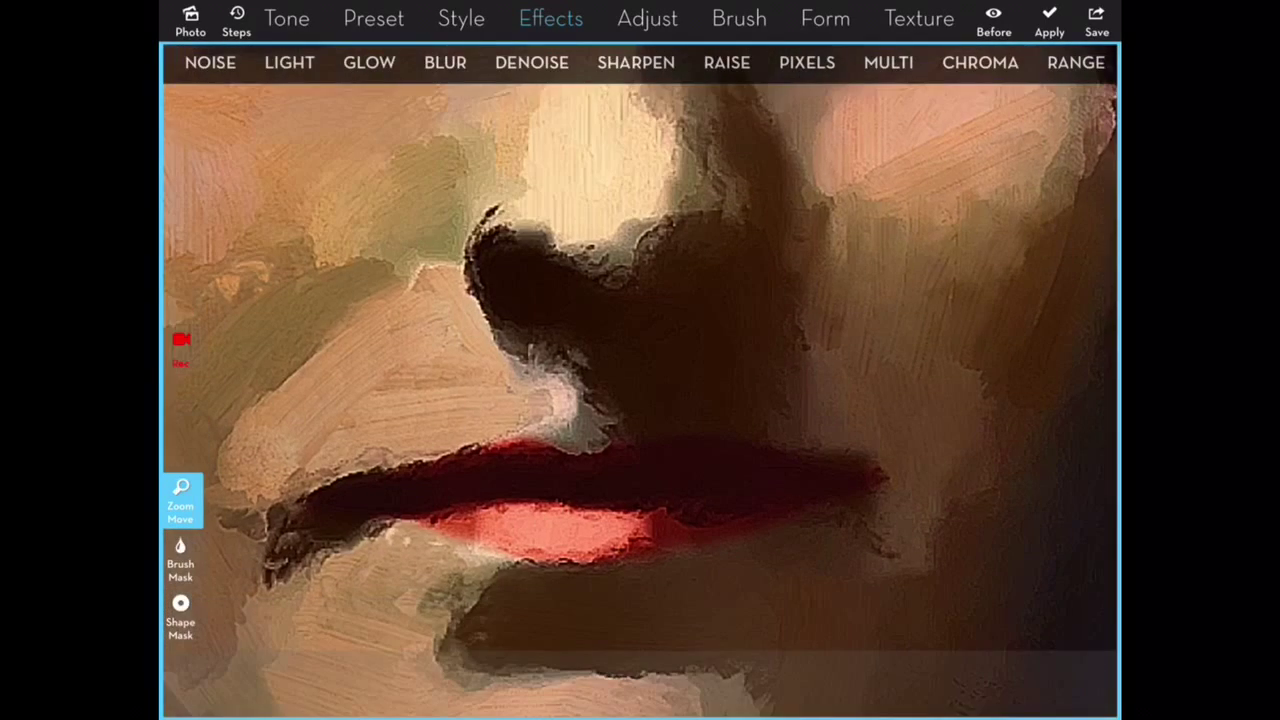
{"action": "double_click", "coordinate": [640, 380]}
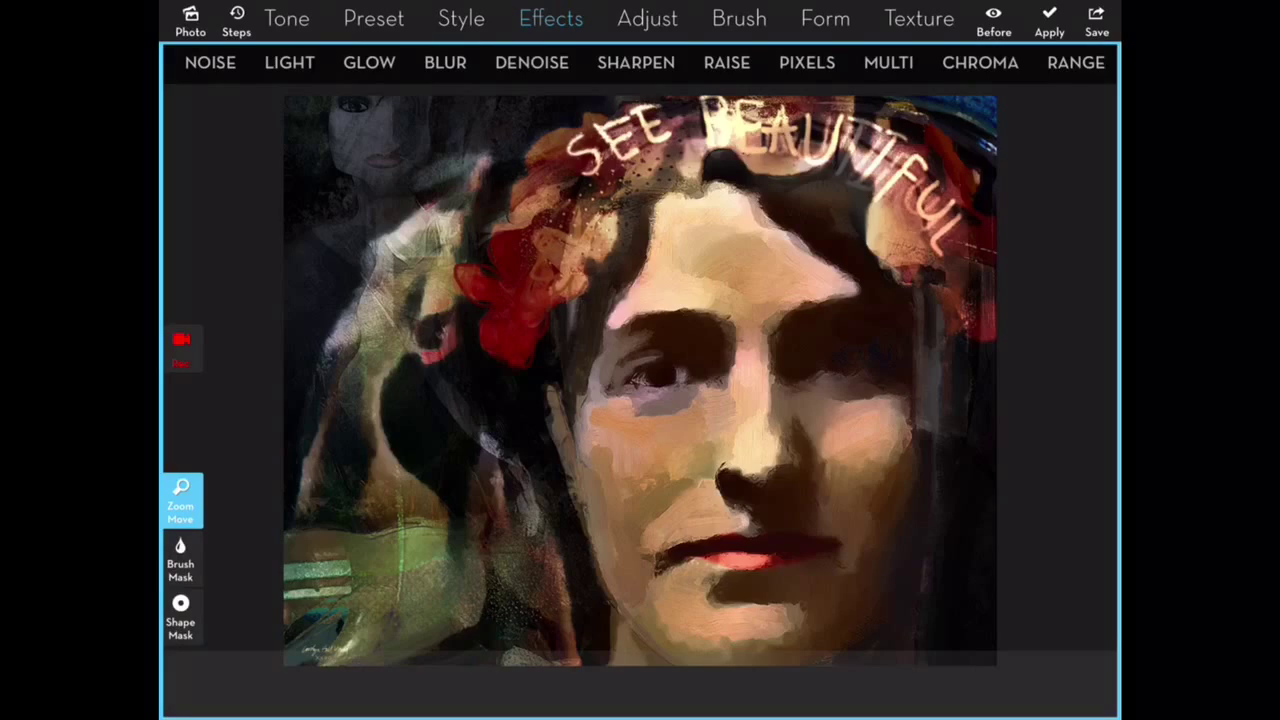